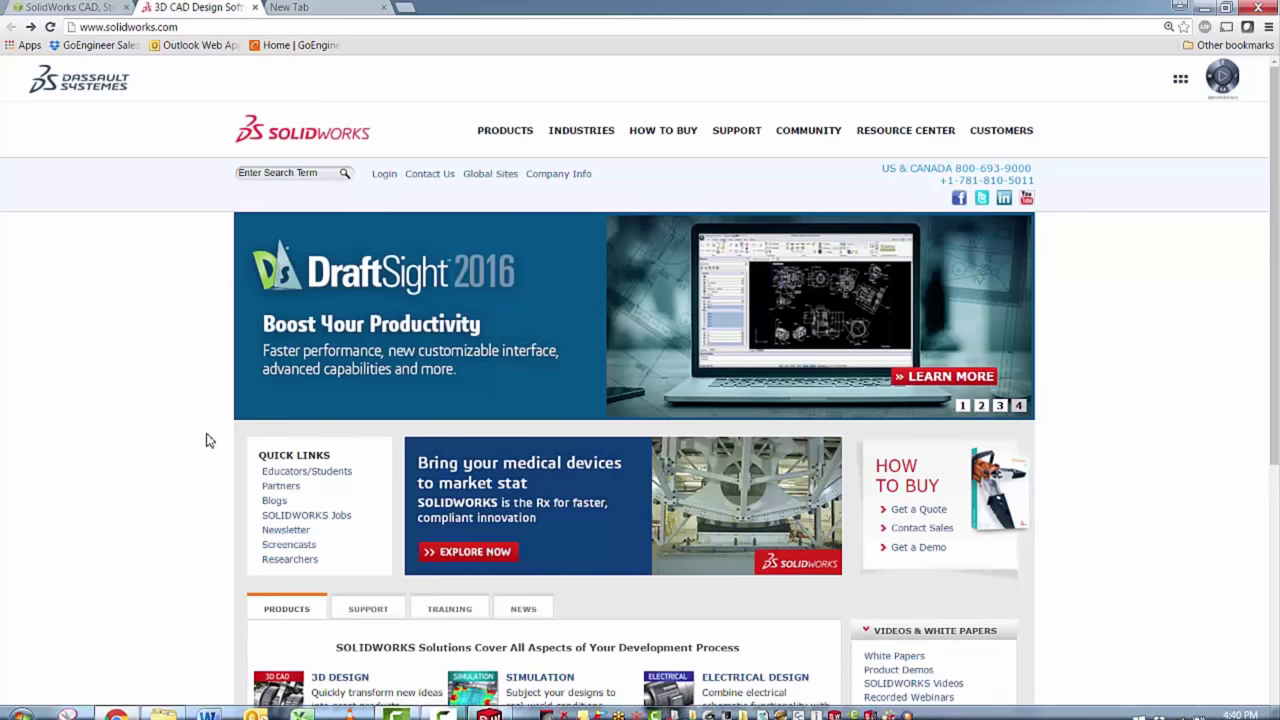
Step: Log in to the Customer Portal and open the SOLIDWORKS Visualize download request form
{"action": "left_click", "coordinate": [386, 177]}
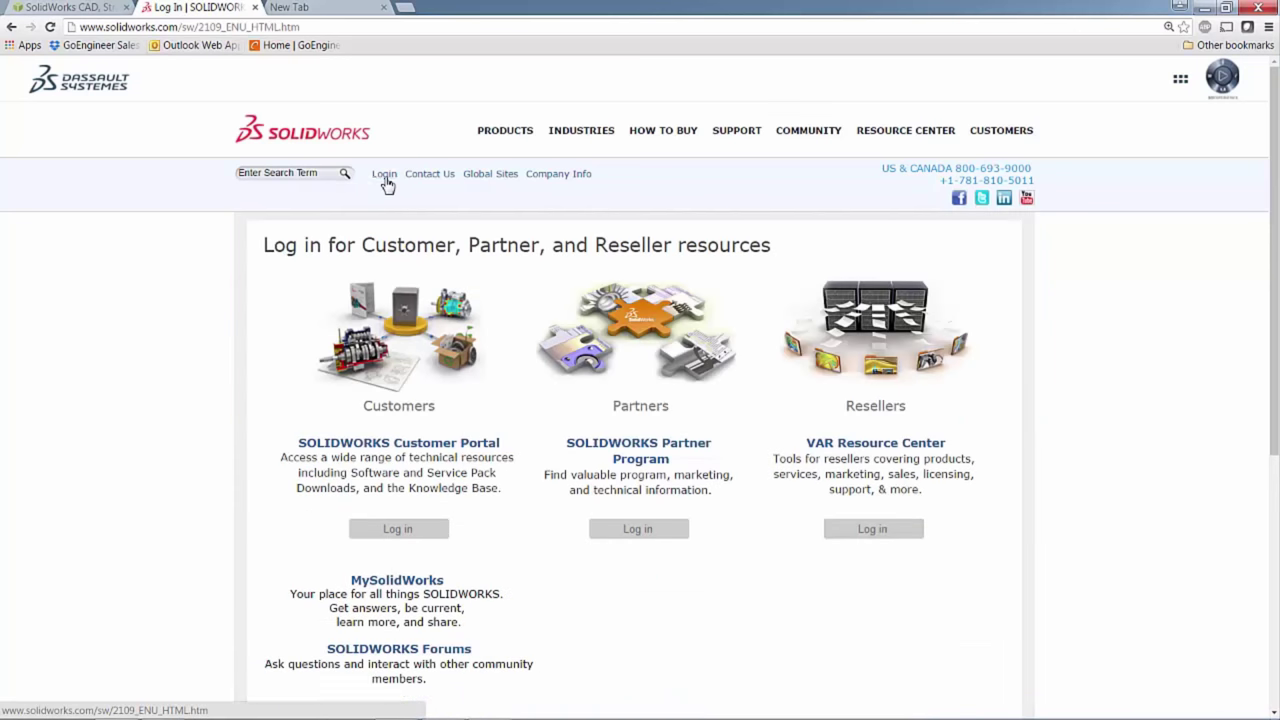
{"action": "left_click", "coordinate": [397, 530]}
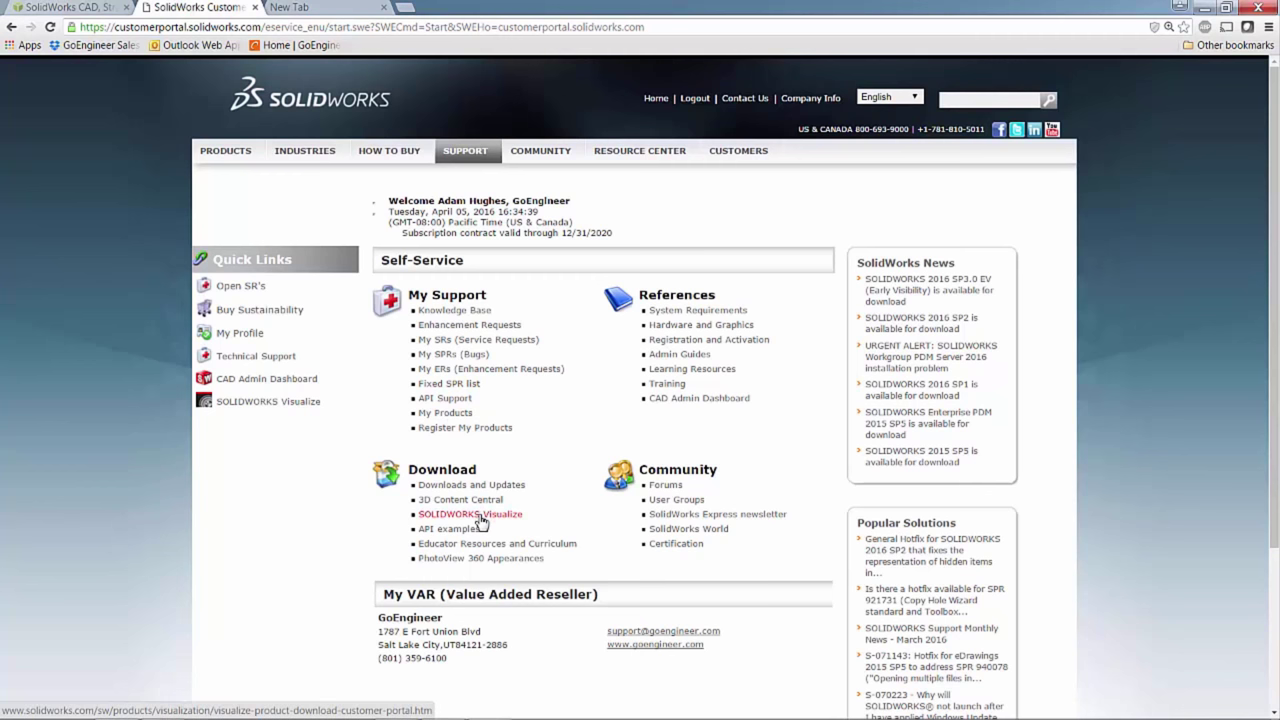
{"action": "left_click", "coordinate": [479, 516]}
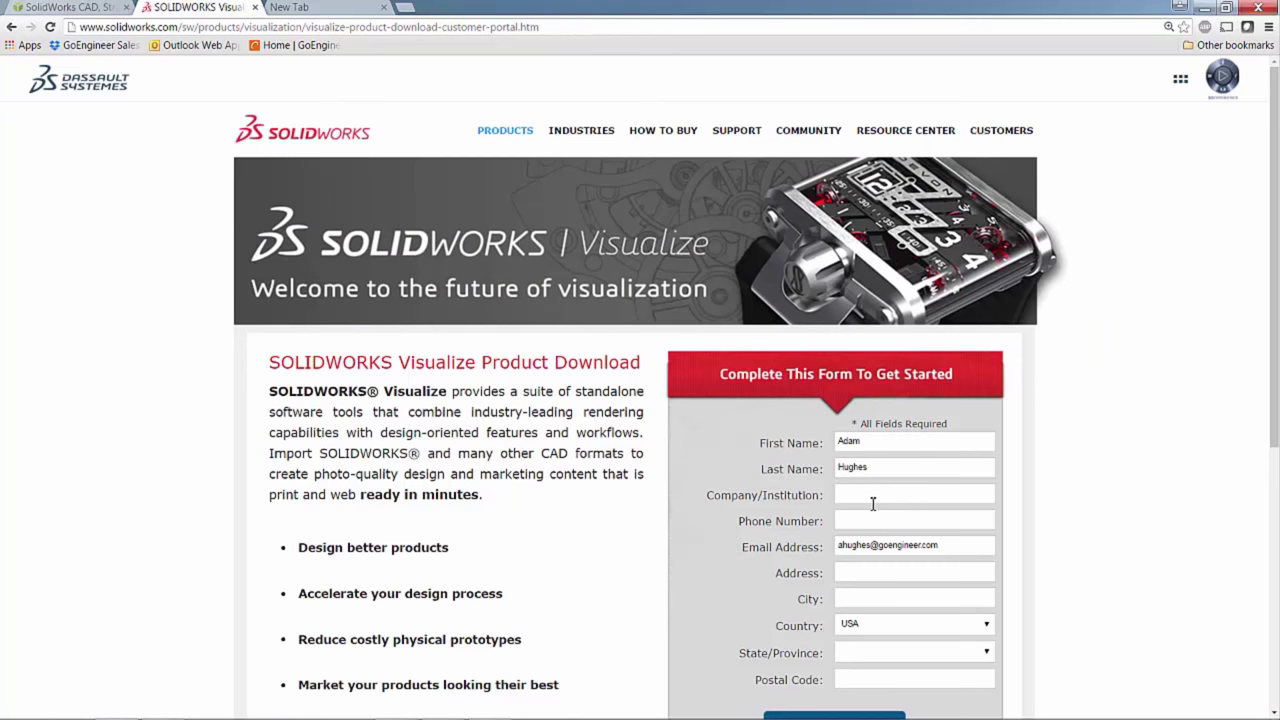
{"action": "scroll", "coordinate": [872, 504], "scroll_direction": "down", "scroll_amount": 1}
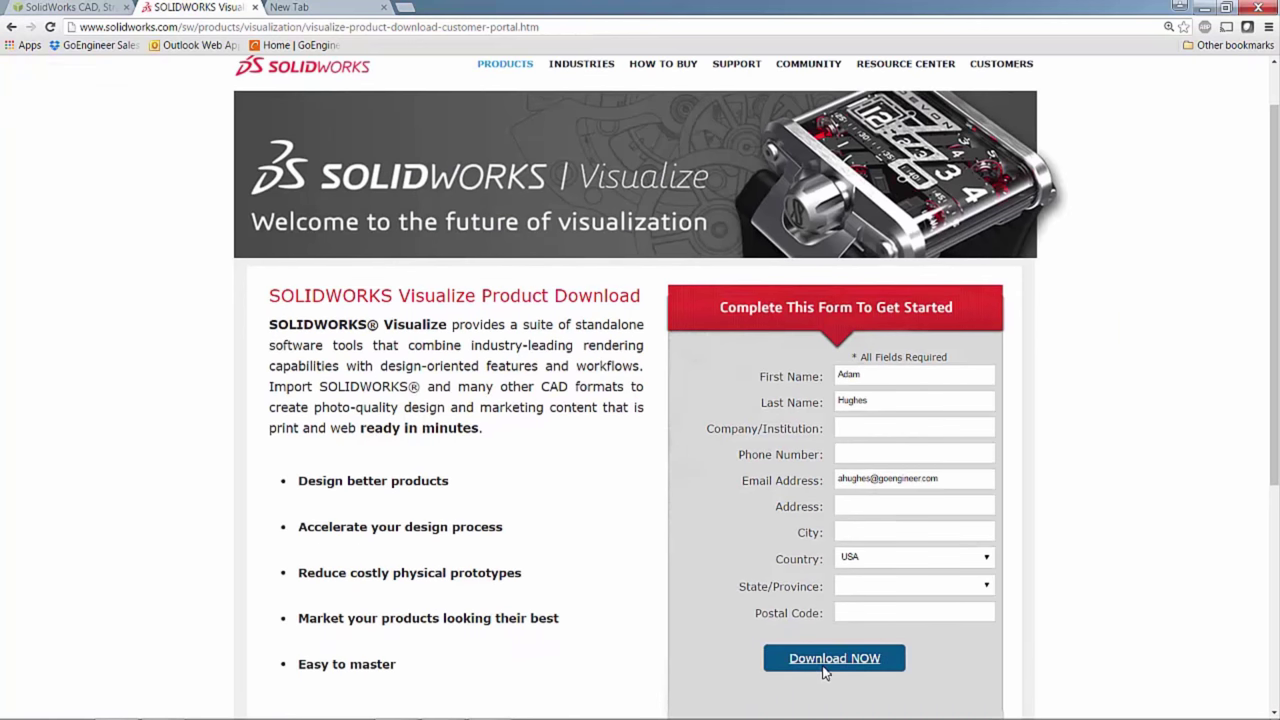
Step: Search Google for 'solidworks visualize', open the Downloads result, and launch Visualize Standard
{"action": "left_click", "coordinate": [335, 7]}
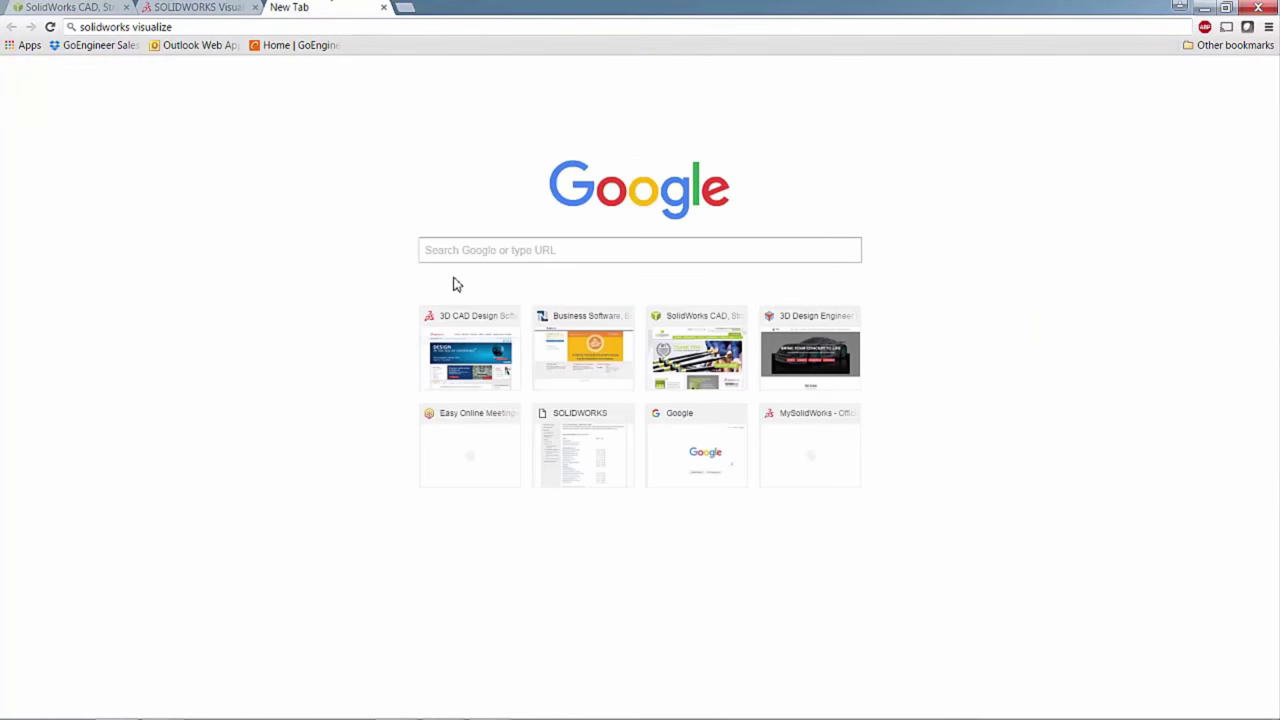
{"action": "left_click", "coordinate": [467, 248]}
{"action": "type", "text": "solidworks visualize"}
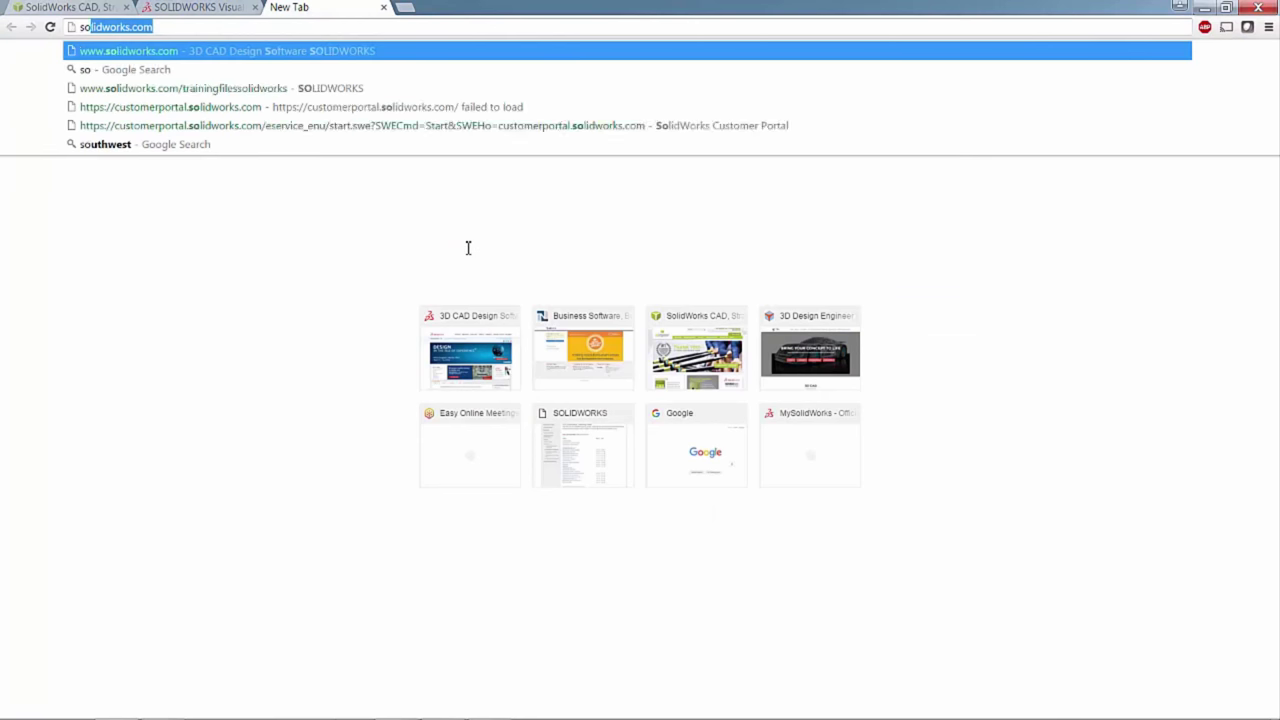
{"action": "key", "text": "Return"}
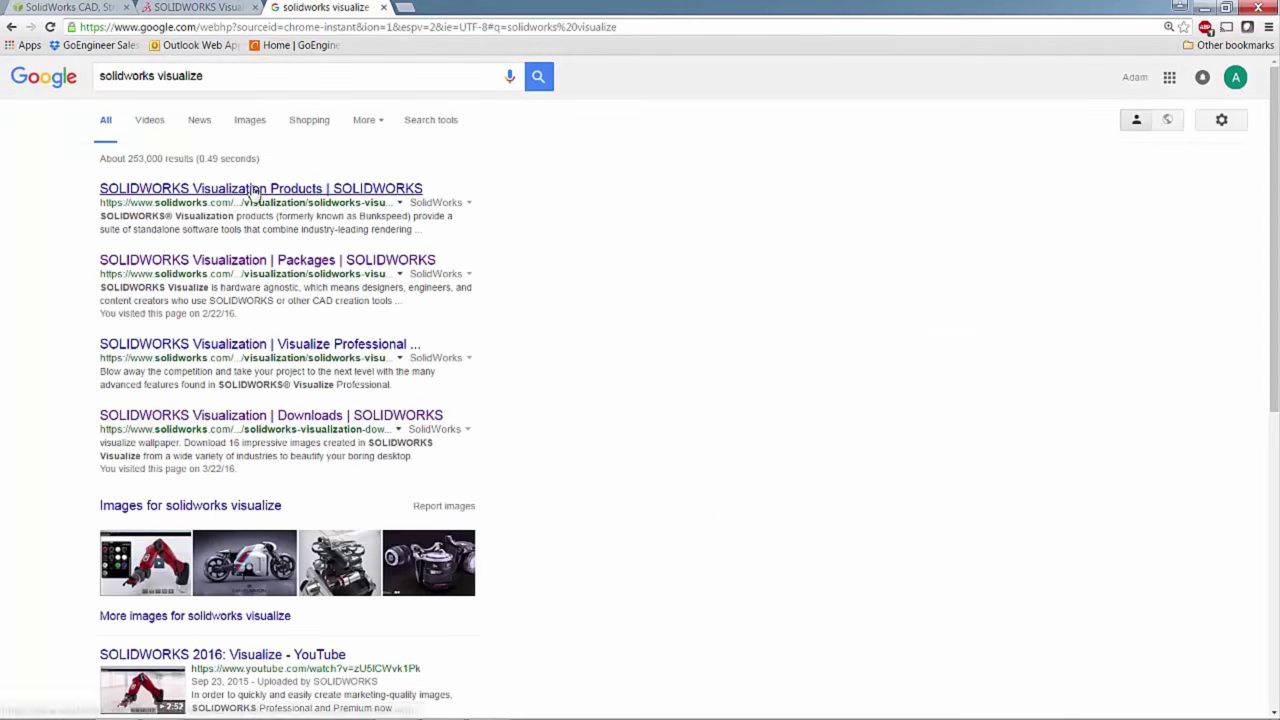
{"action": "left_click", "coordinate": [337, 416]}
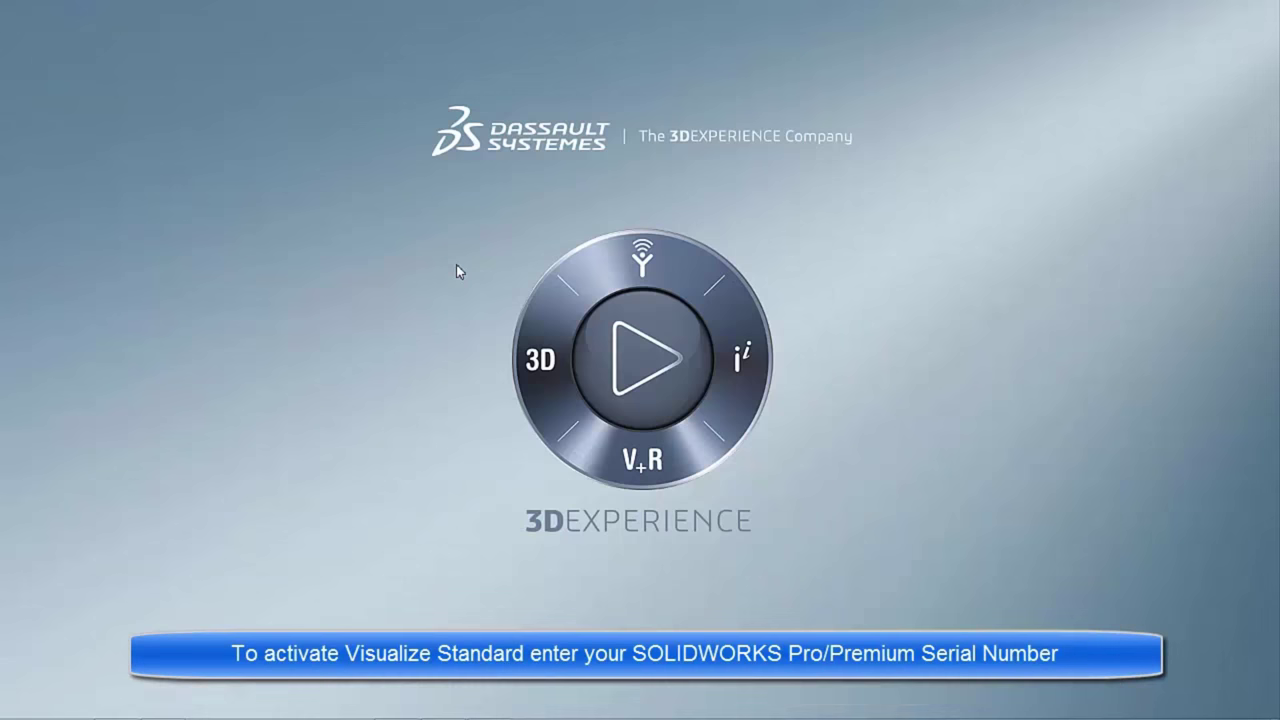
{"action": "mouse_move", "coordinate": [530, 716]}
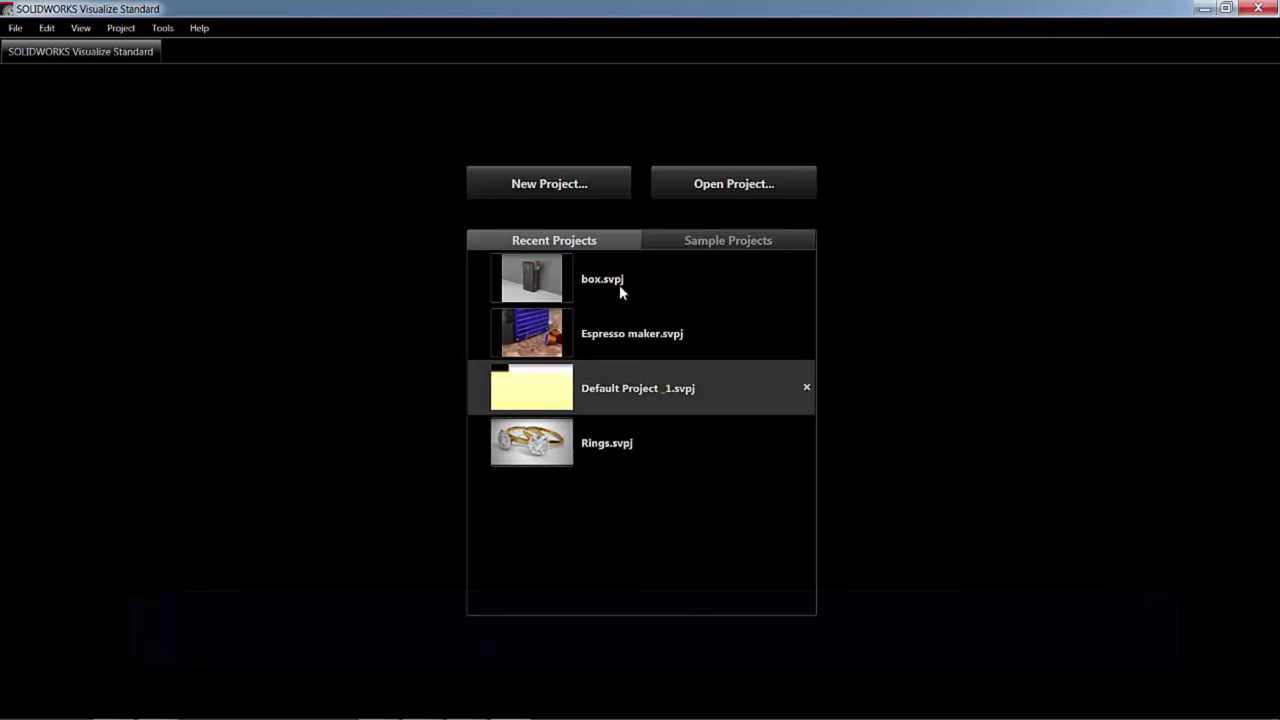
Step: Create a new Untitled Project from the Visualize start screen
{"action": "left_click", "coordinate": [575, 181]}
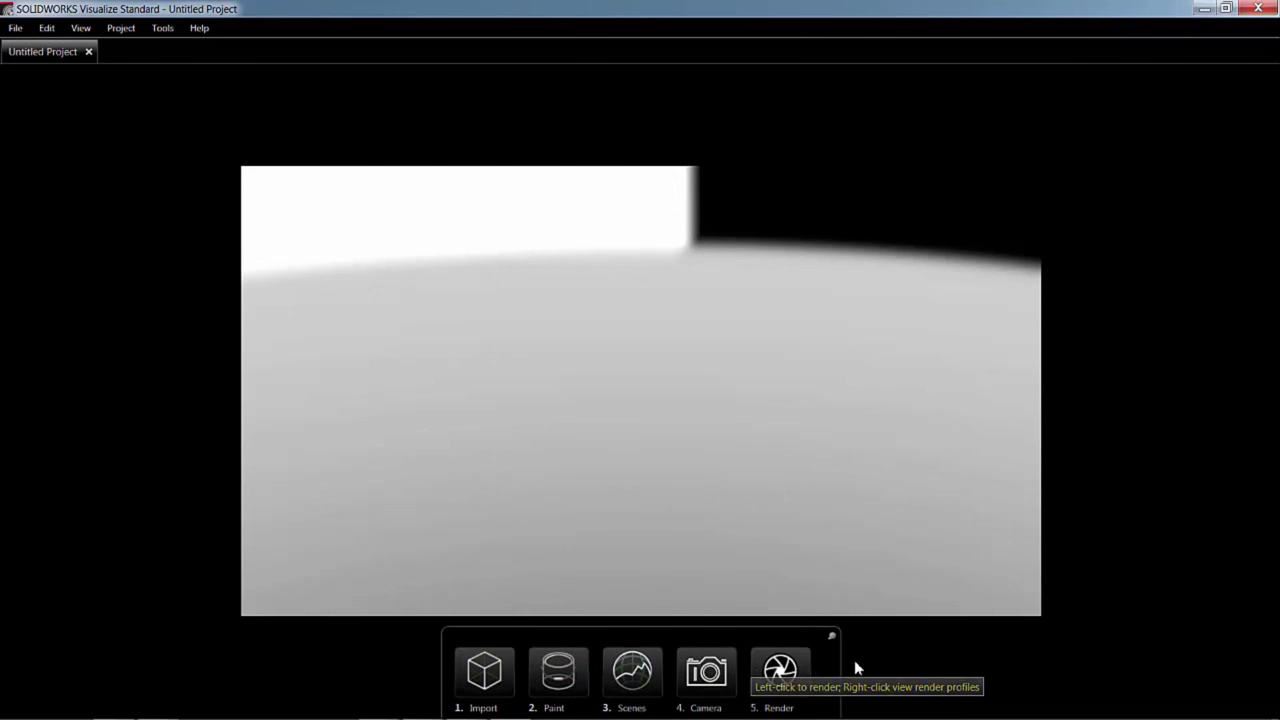
Step: Import 'rings assy' from Favorites > Diamond ring with Monitor File left on
{"action": "left_click", "coordinate": [487, 670]}
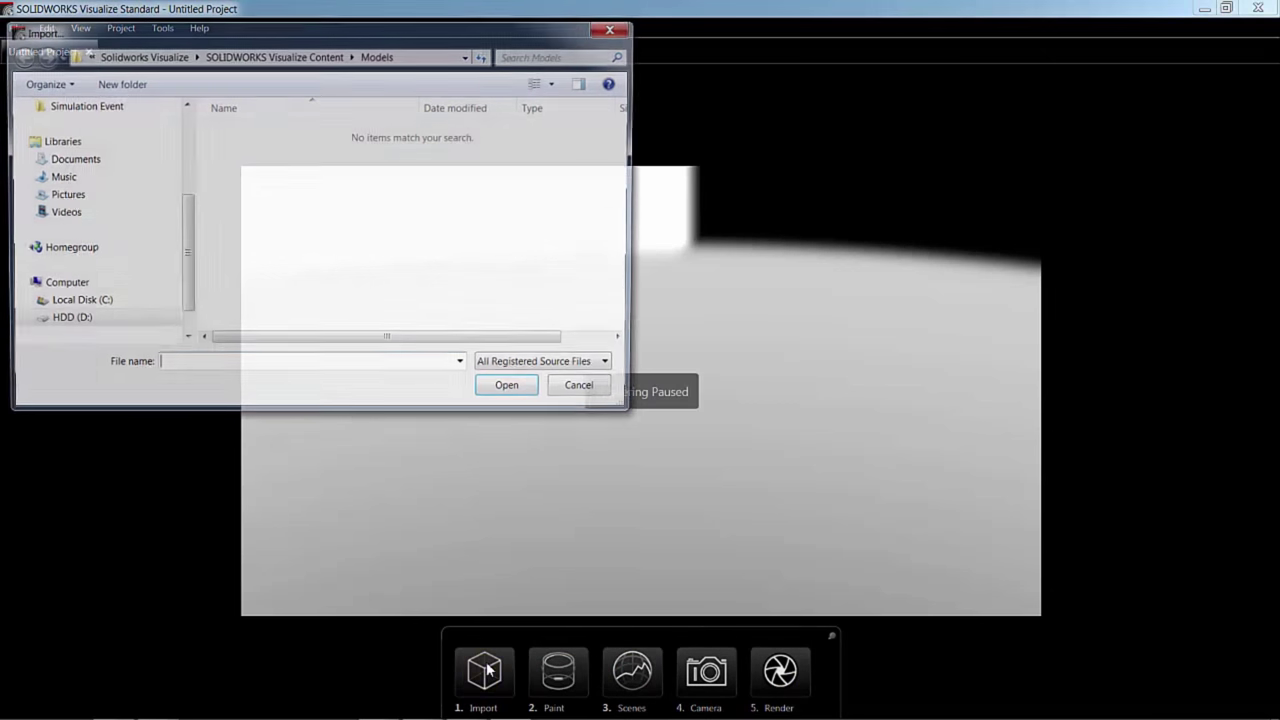
{"action": "left_click_drag", "start_coordinate": [182, 227], "coordinate": [186, 138]}
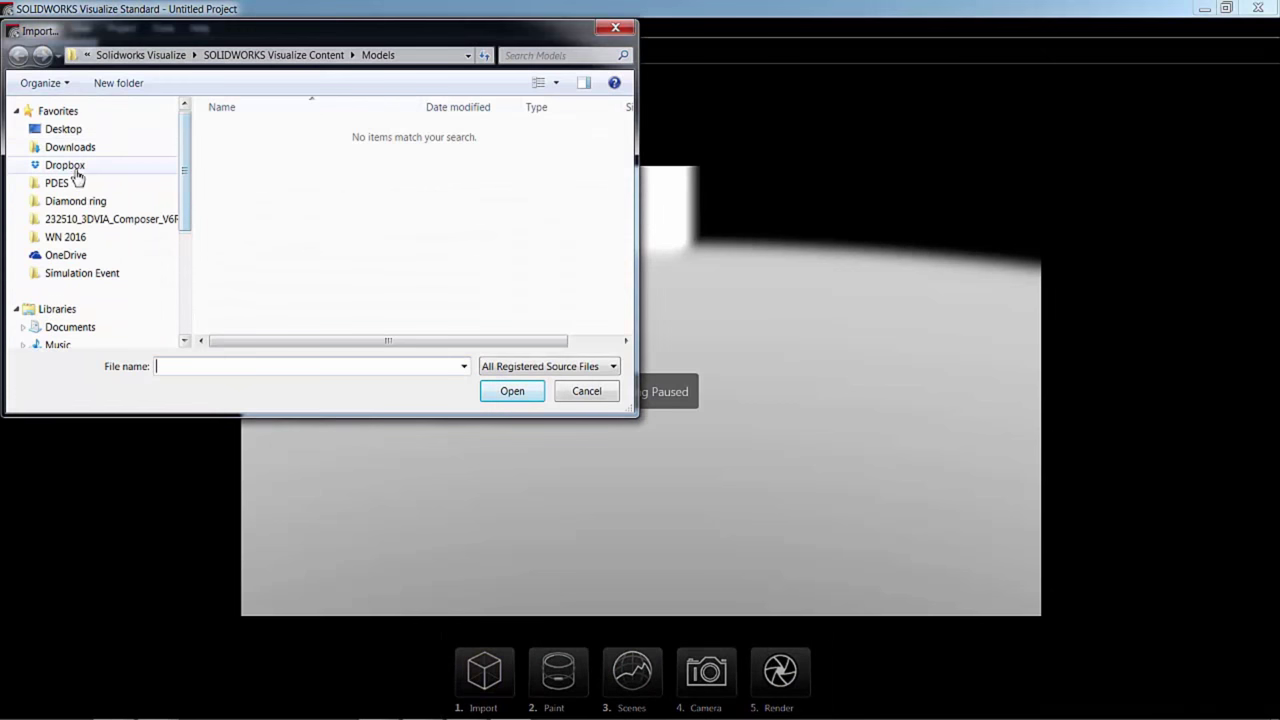
{"action": "left_click", "coordinate": [72, 202]}
{"action": "double_click", "coordinate": [354, 150]}
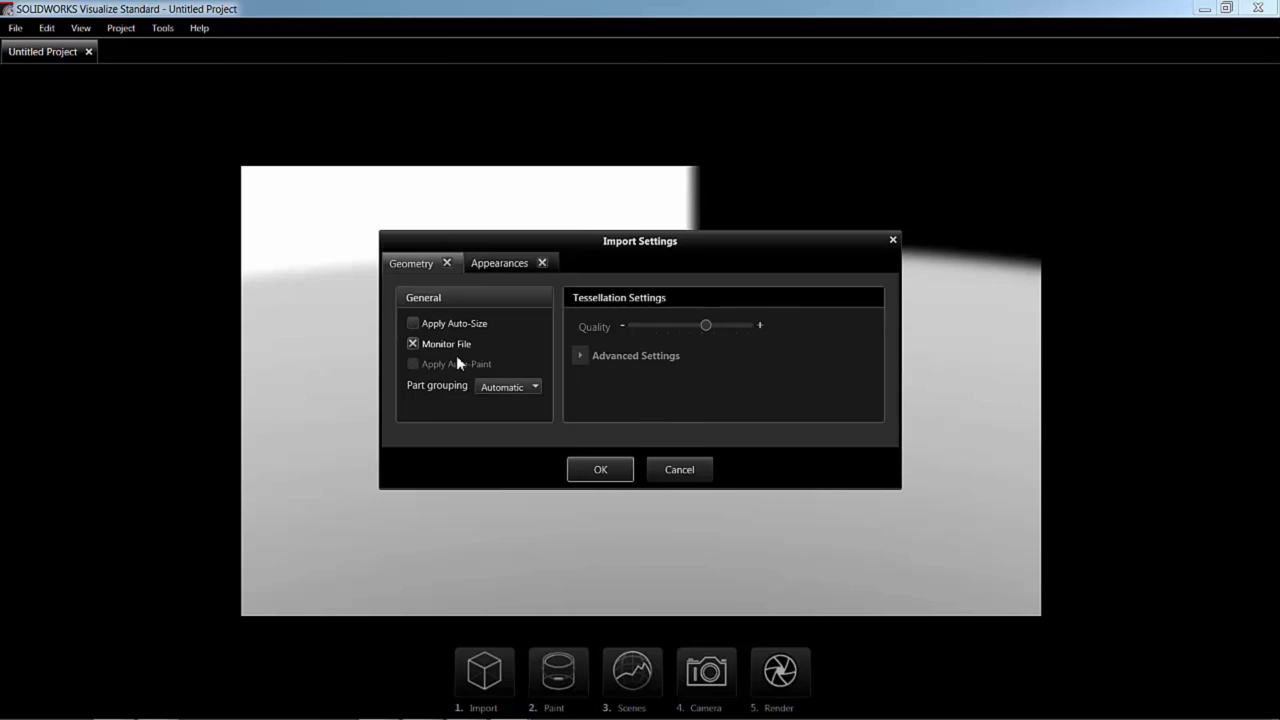
{"action": "left_click", "coordinate": [602, 478]}
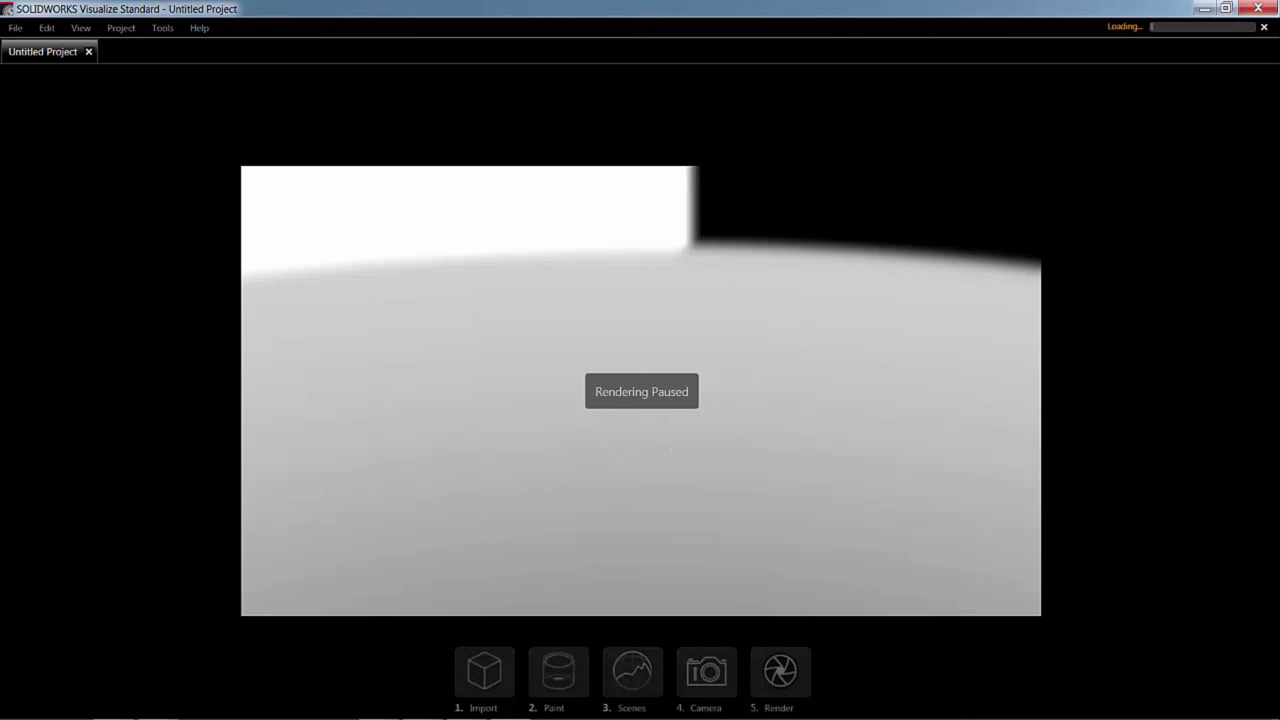
Step: Orbit and zoom to inspect the two diamond rings from the side and above
{"action": "left_click", "coordinate": [479, 709]}
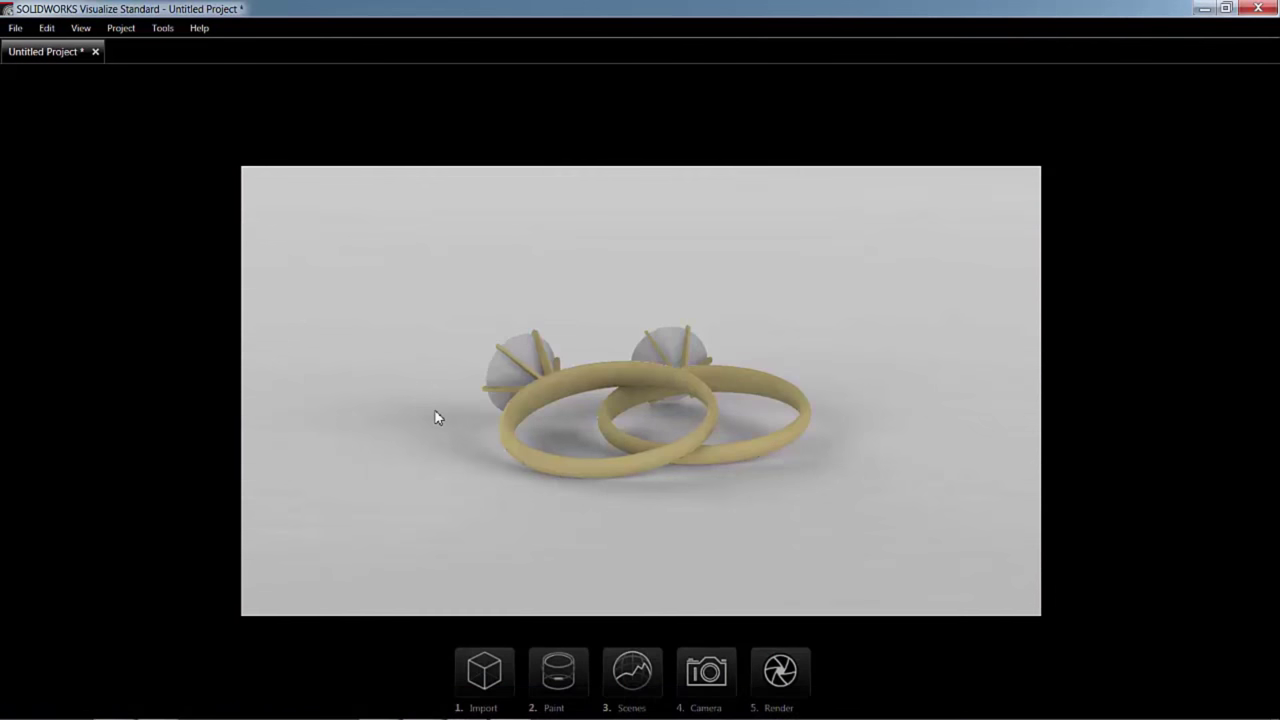
{"action": "left_click_drag", "start_coordinate": [797, 297], "coordinate": [654, 451]}
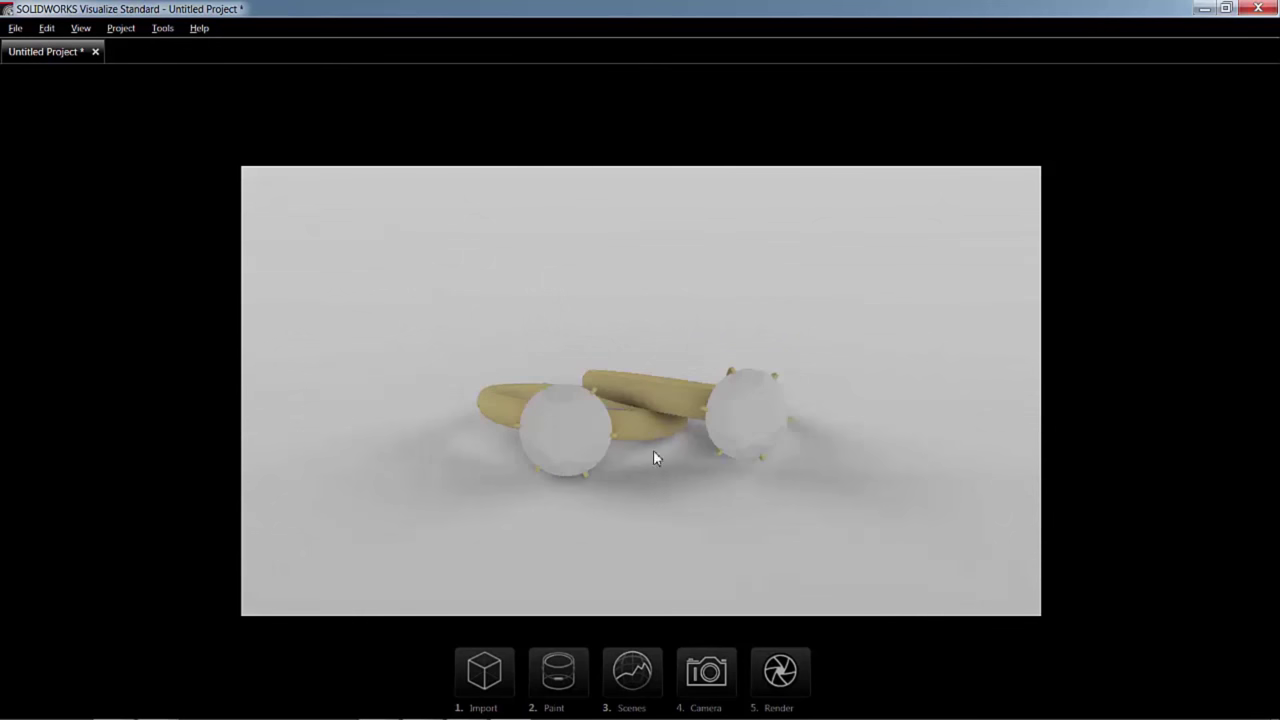
{"action": "scroll", "coordinate": [665, 345], "scroll_direction": "up", "scroll_amount": 5}
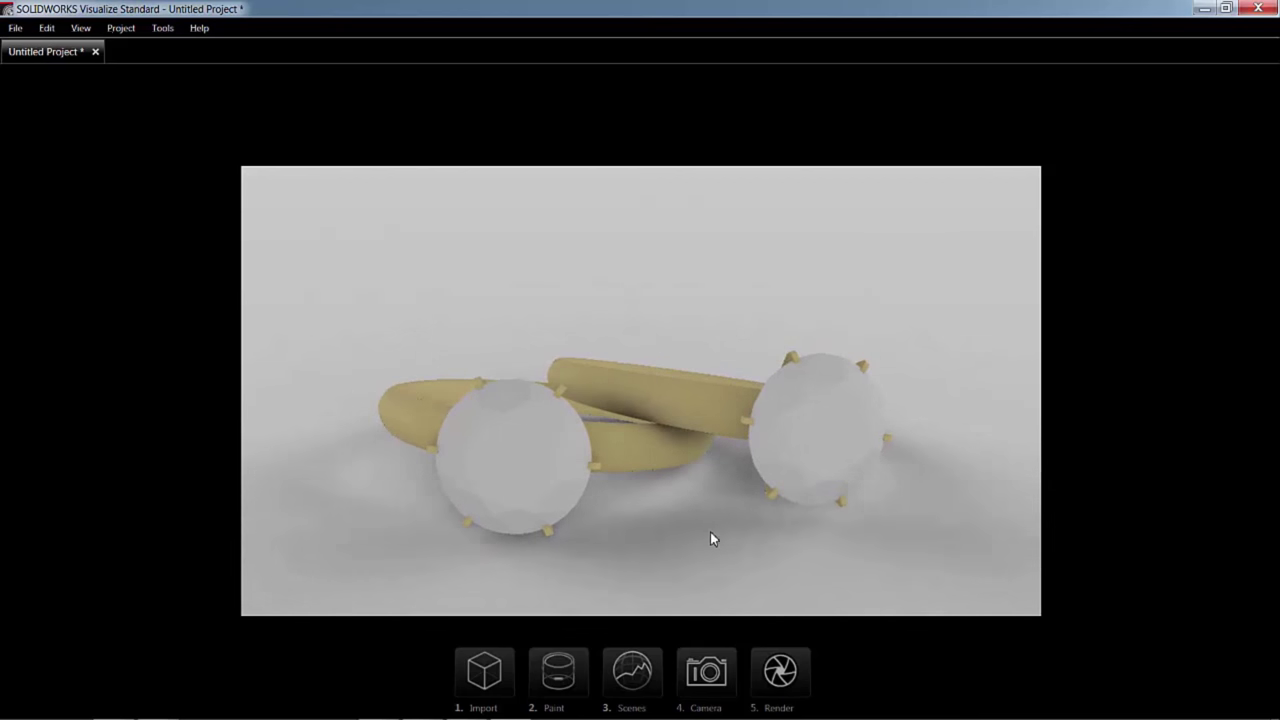
{"action": "left_click_drag", "start_coordinate": [711, 534], "coordinate": [712, 471]}
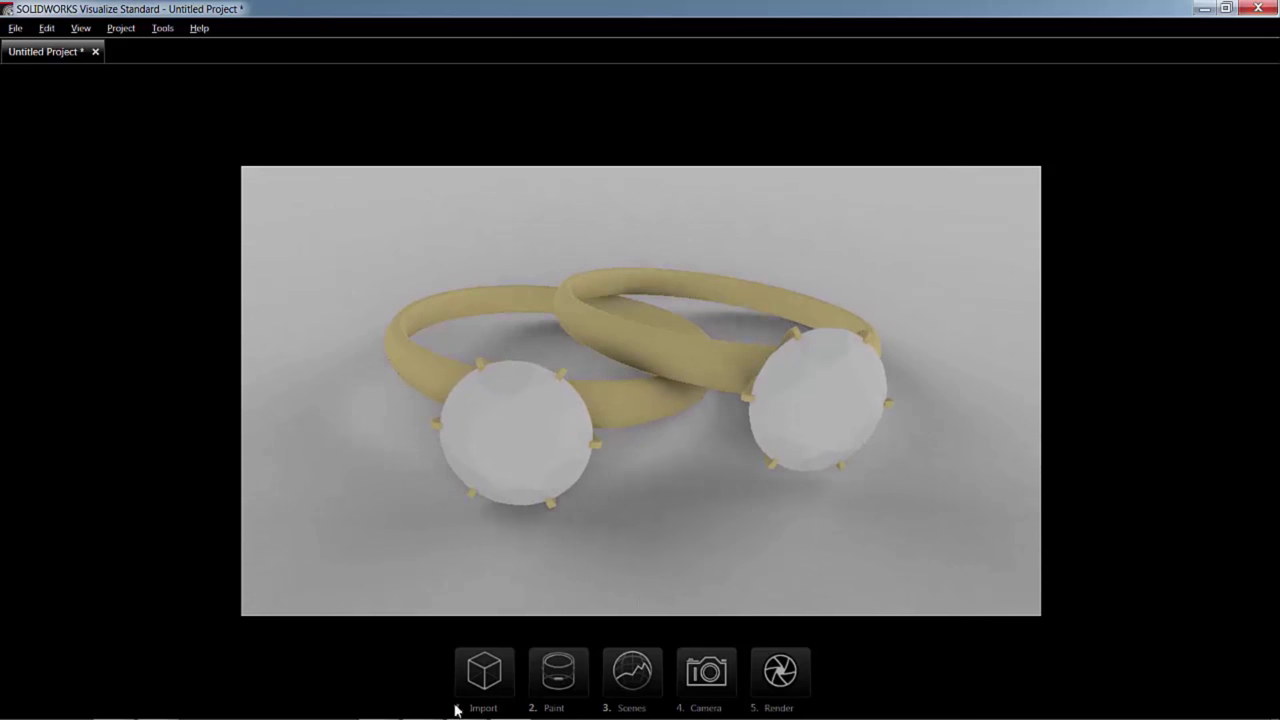
Step: Apply 24k Gold from the local My Favorites library to the ring bands
{"action": "left_click", "coordinate": [557, 676]}
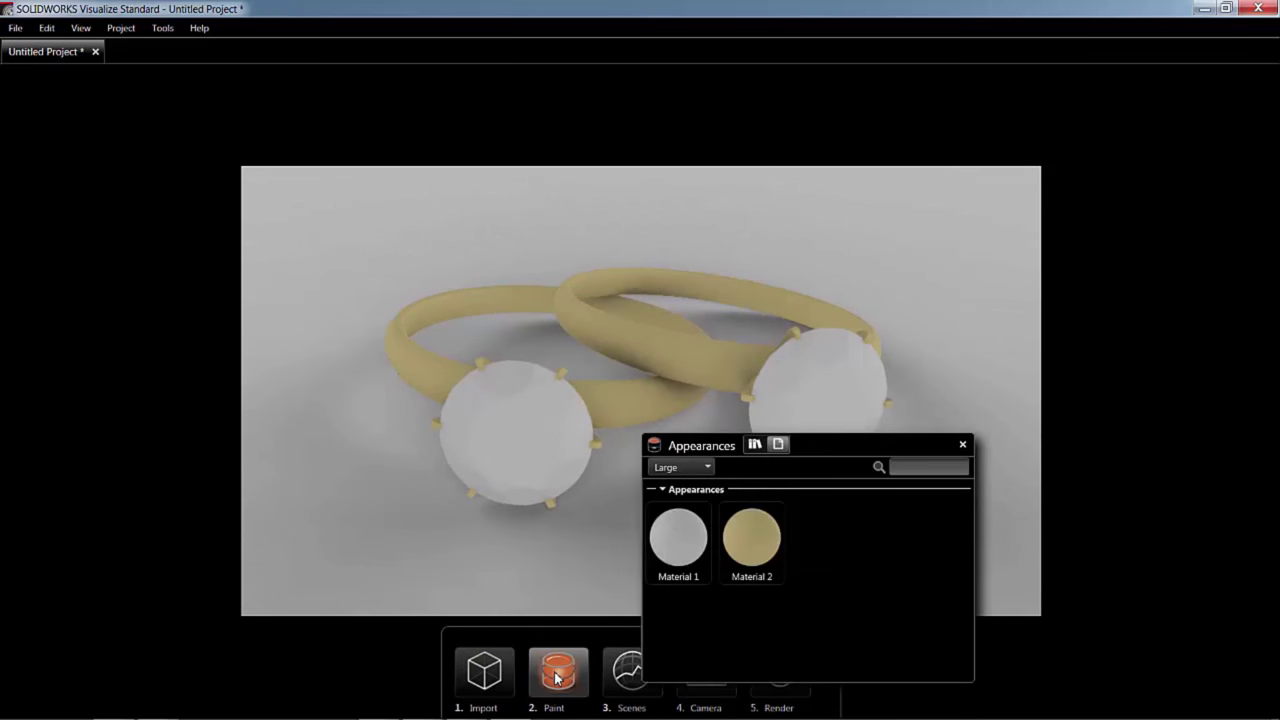
{"action": "left_click", "coordinate": [757, 445]}
{"action": "scroll", "coordinate": [709, 565], "scroll_direction": "down", "scroll_amount": 3}
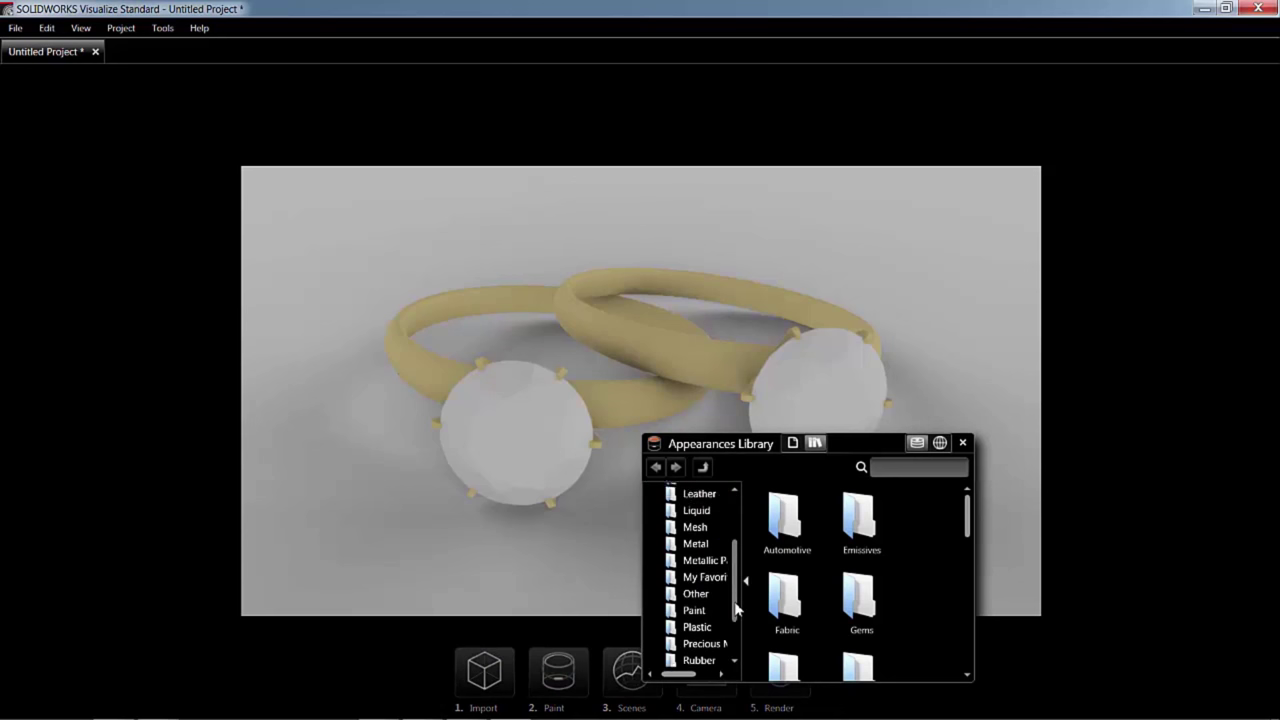
{"action": "left_click", "coordinate": [705, 557]}
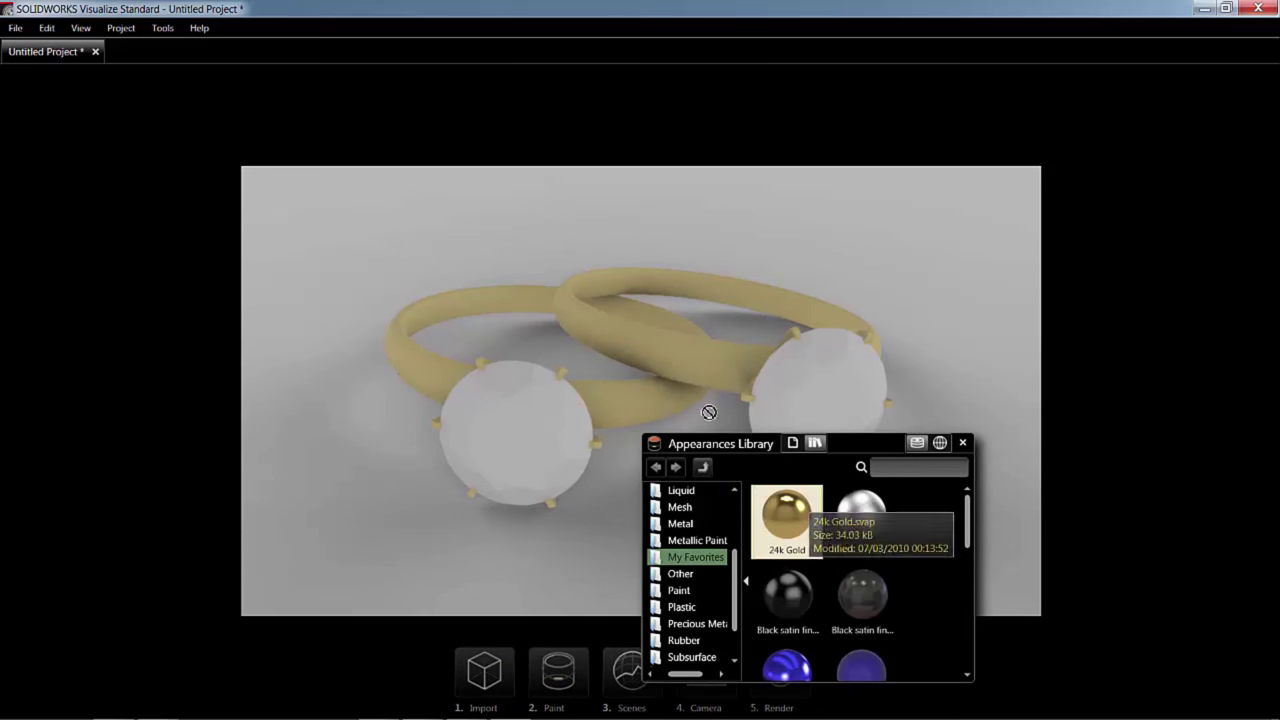
{"action": "left_click_drag", "start_coordinate": [790, 510], "coordinate": [668, 366]}
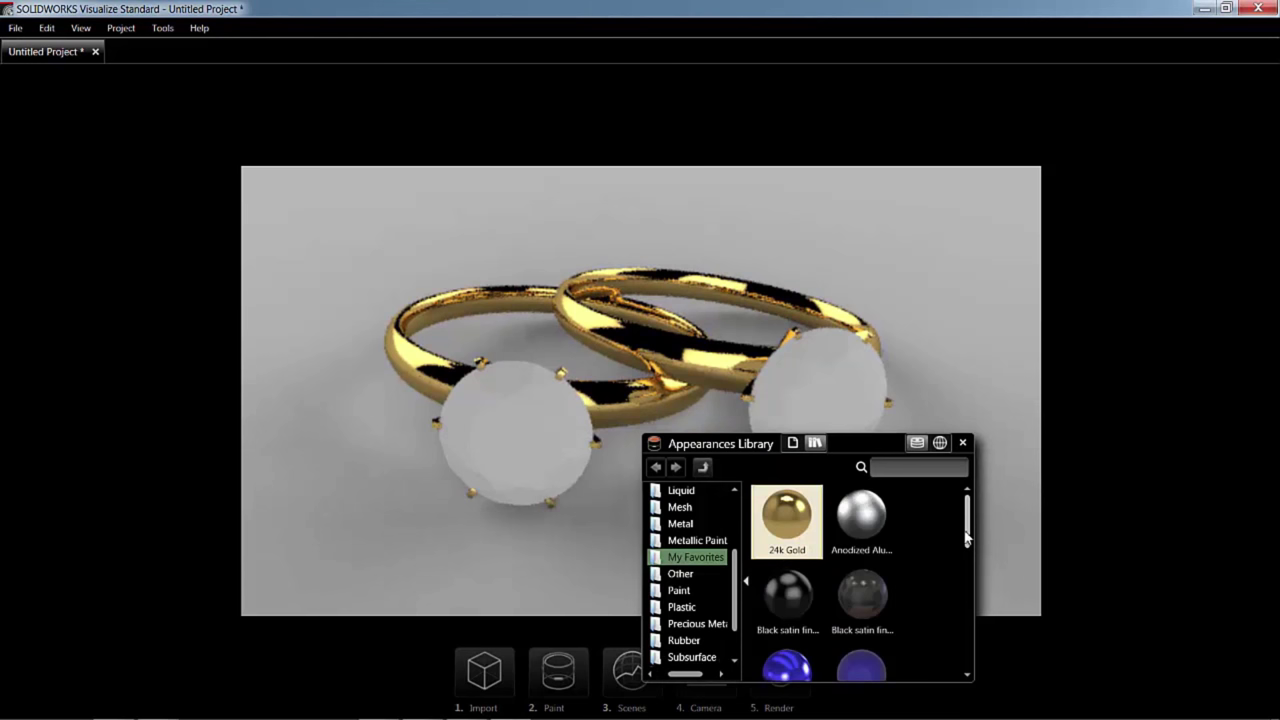
{"action": "scroll", "coordinate": [964, 553], "scroll_direction": "down", "scroll_amount": 1}
{"action": "scroll", "coordinate": [964, 565], "scroll_direction": "down", "scroll_amount": 1}
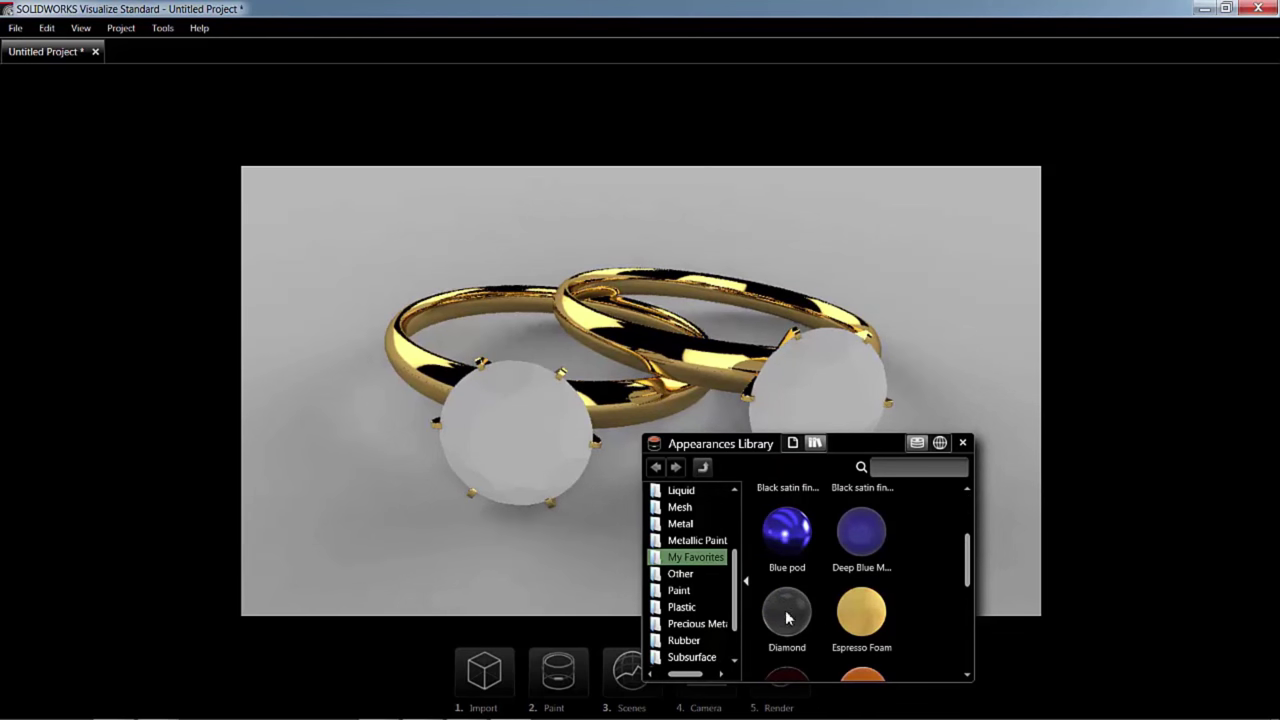
{"action": "left_click_drag", "start_coordinate": [786, 615], "coordinate": [505, 430]}
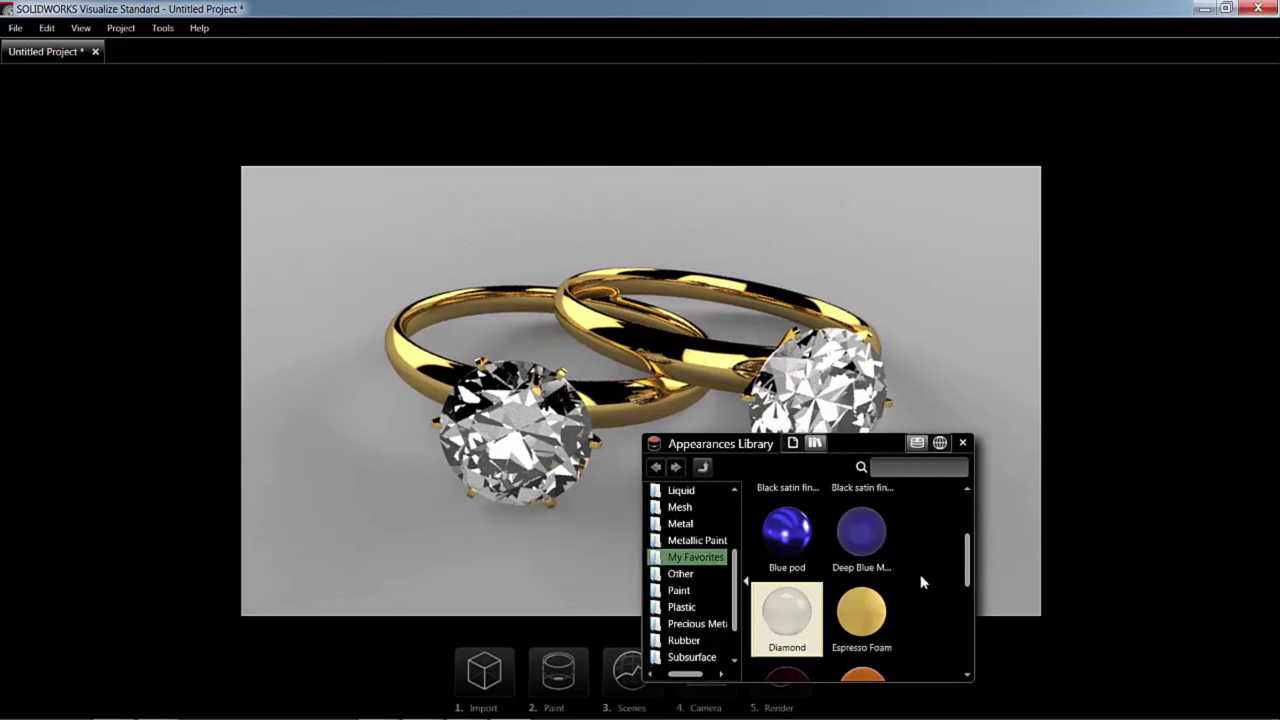
Step: Apply the cloud Automotive Gasoline appearance to the back ring's diamond
{"action": "left_click", "coordinate": [940, 443]}
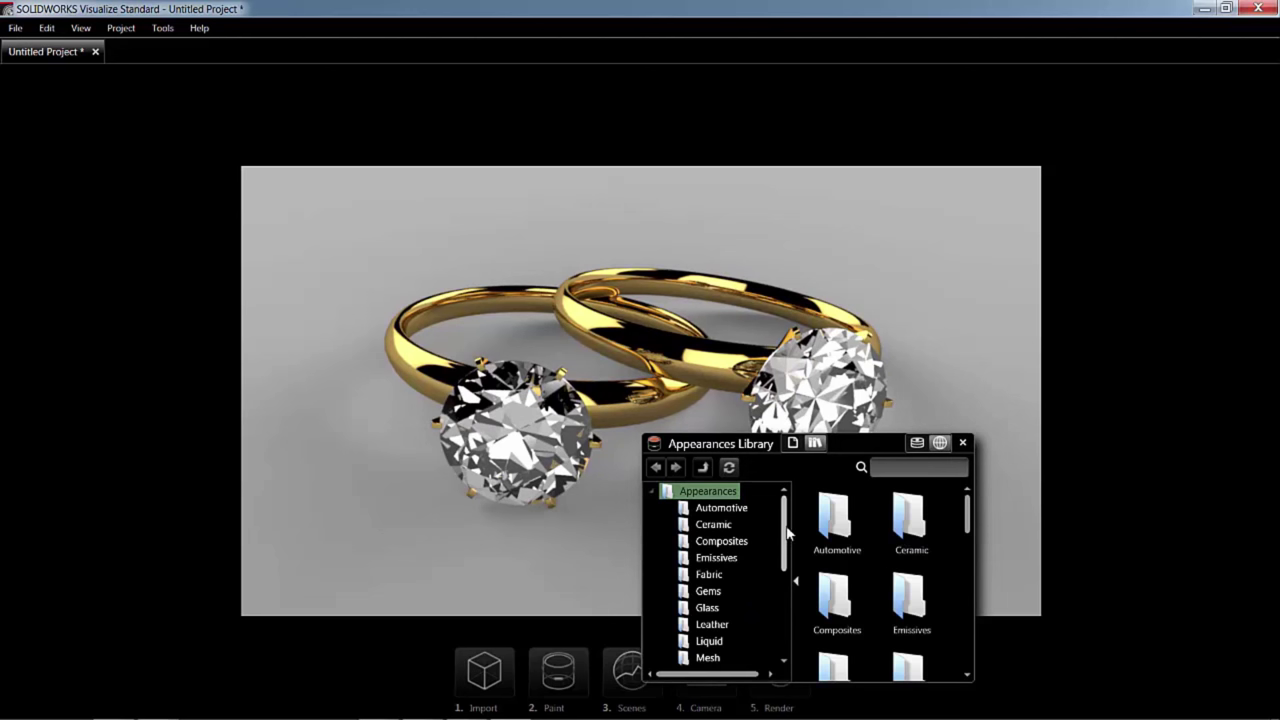
{"action": "double_click", "coordinate": [836, 527]}
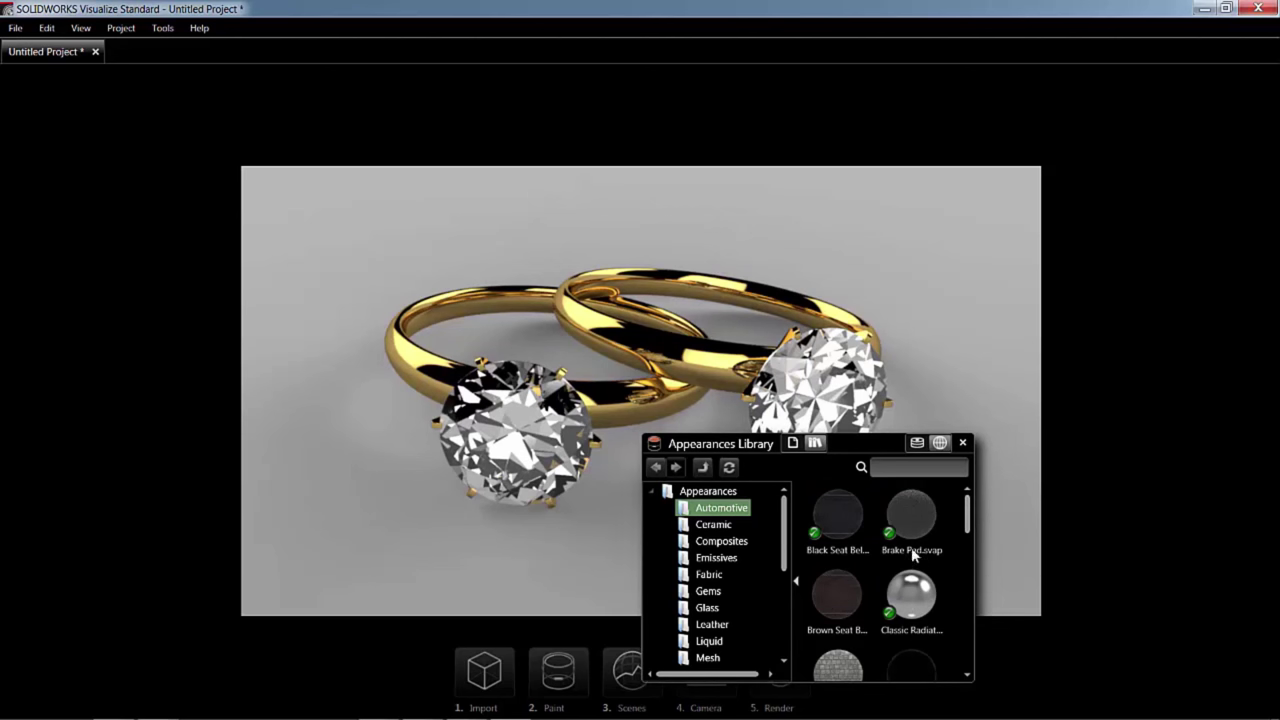
{"action": "scroll", "coordinate": [973, 540], "scroll_direction": "down", "scroll_amount": 2}
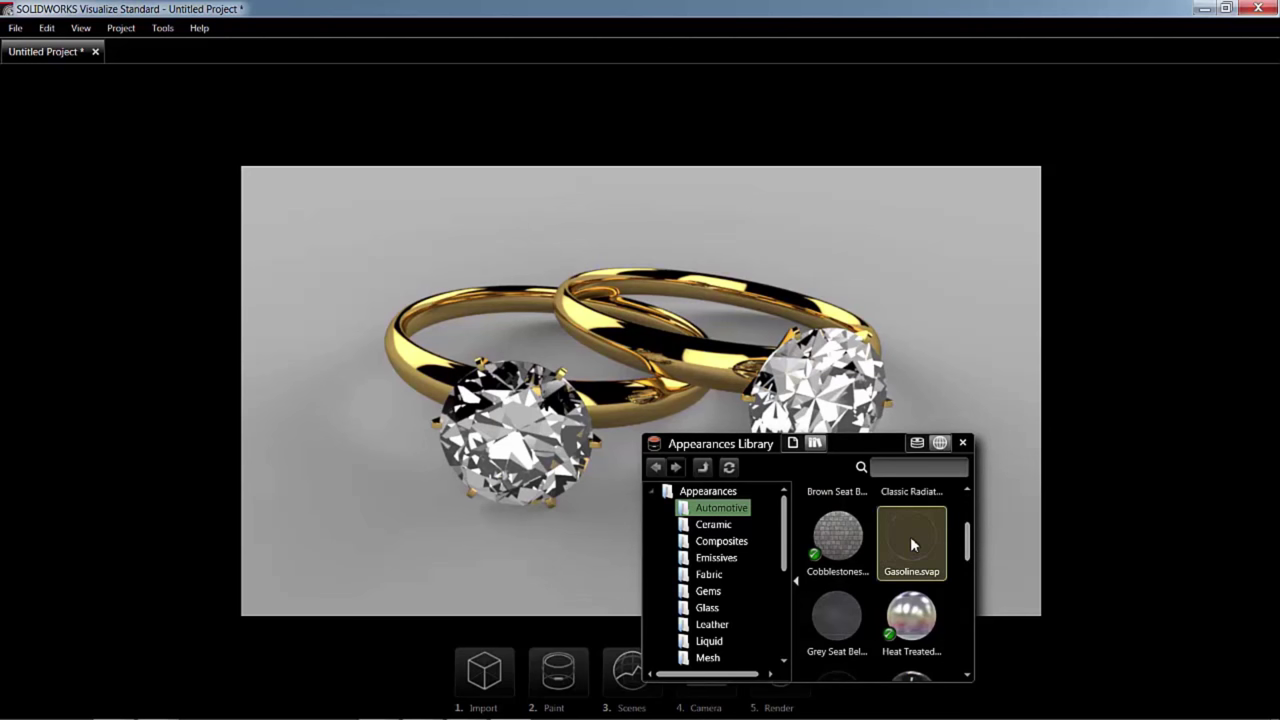
{"action": "left_click_drag", "start_coordinate": [910, 536], "coordinate": [735, 368]}
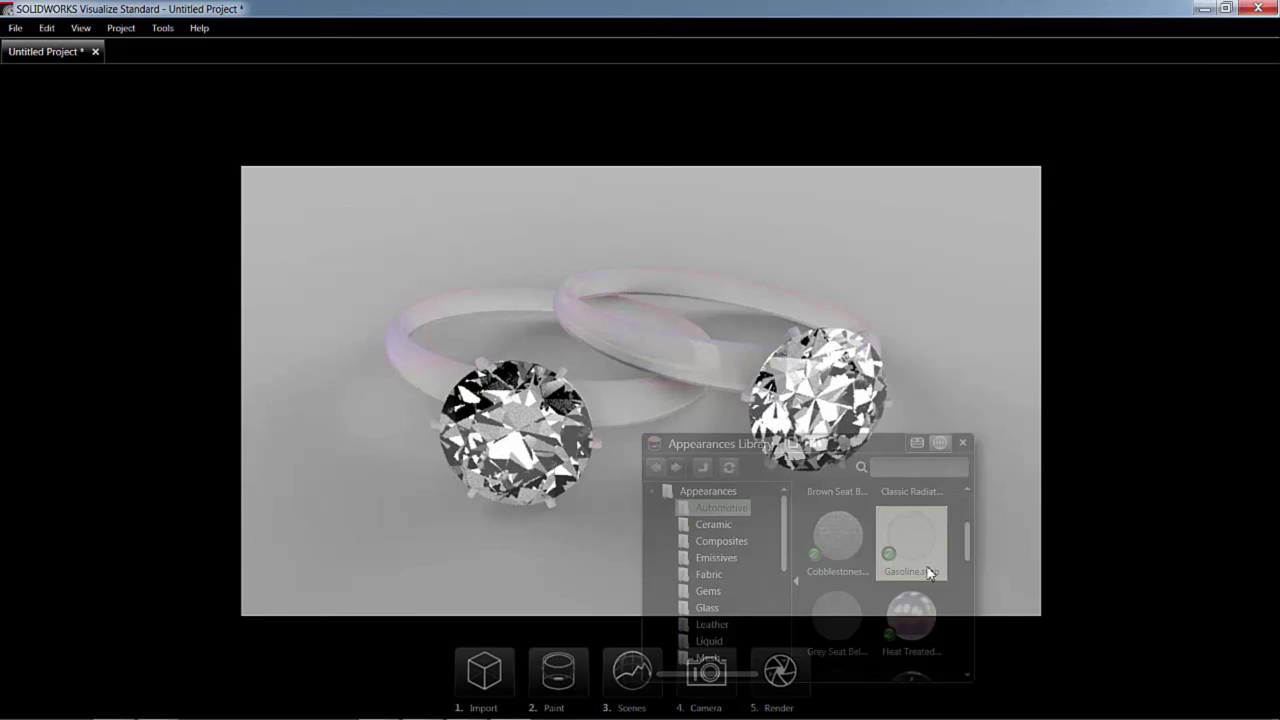
Step: Reapply 24k Gold from the local favourites to the ring bands
{"action": "left_click", "coordinate": [921, 446]}
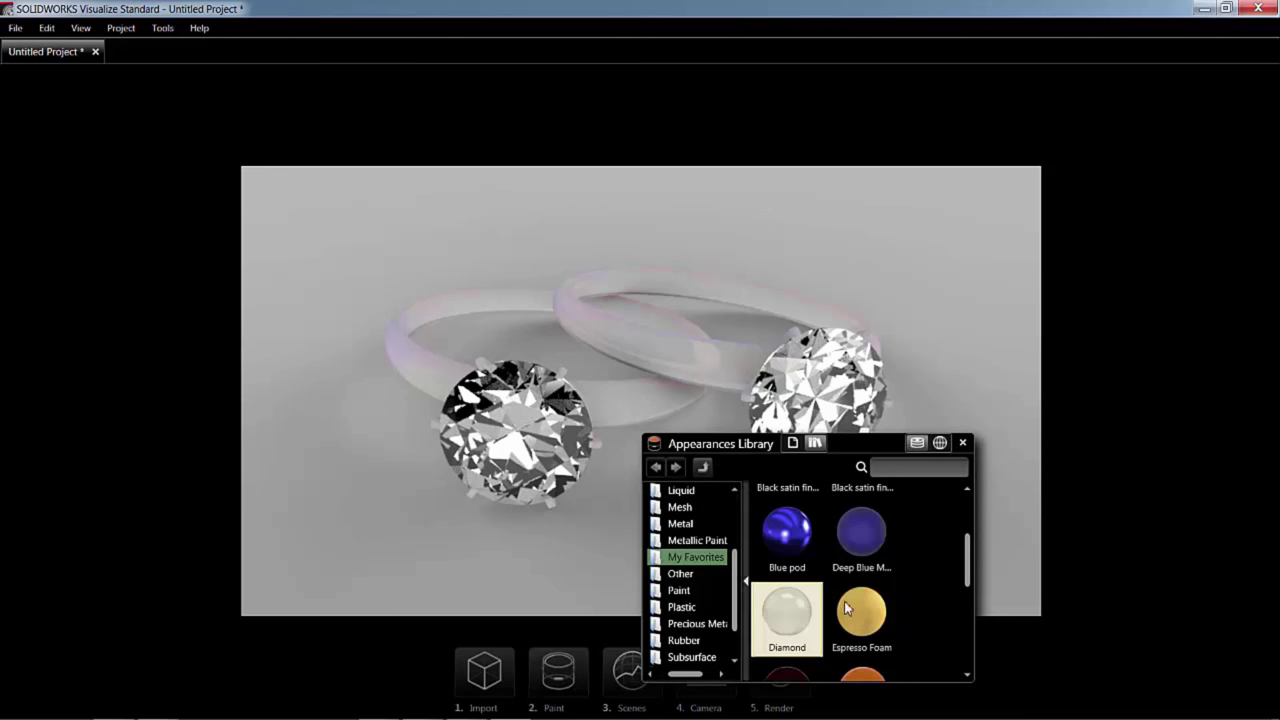
{"action": "left_click_drag", "start_coordinate": [971, 566], "coordinate": [967, 503]}
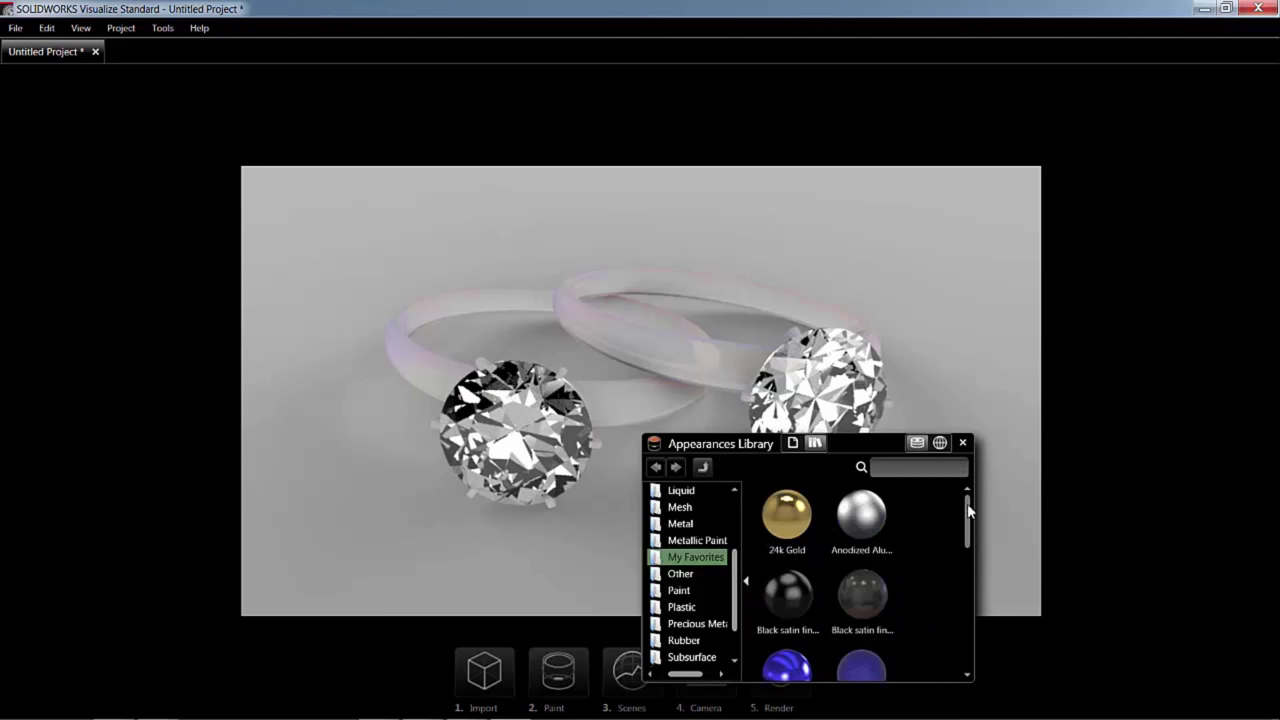
{"action": "left_click_drag", "start_coordinate": [810, 518], "coordinate": [690, 362]}
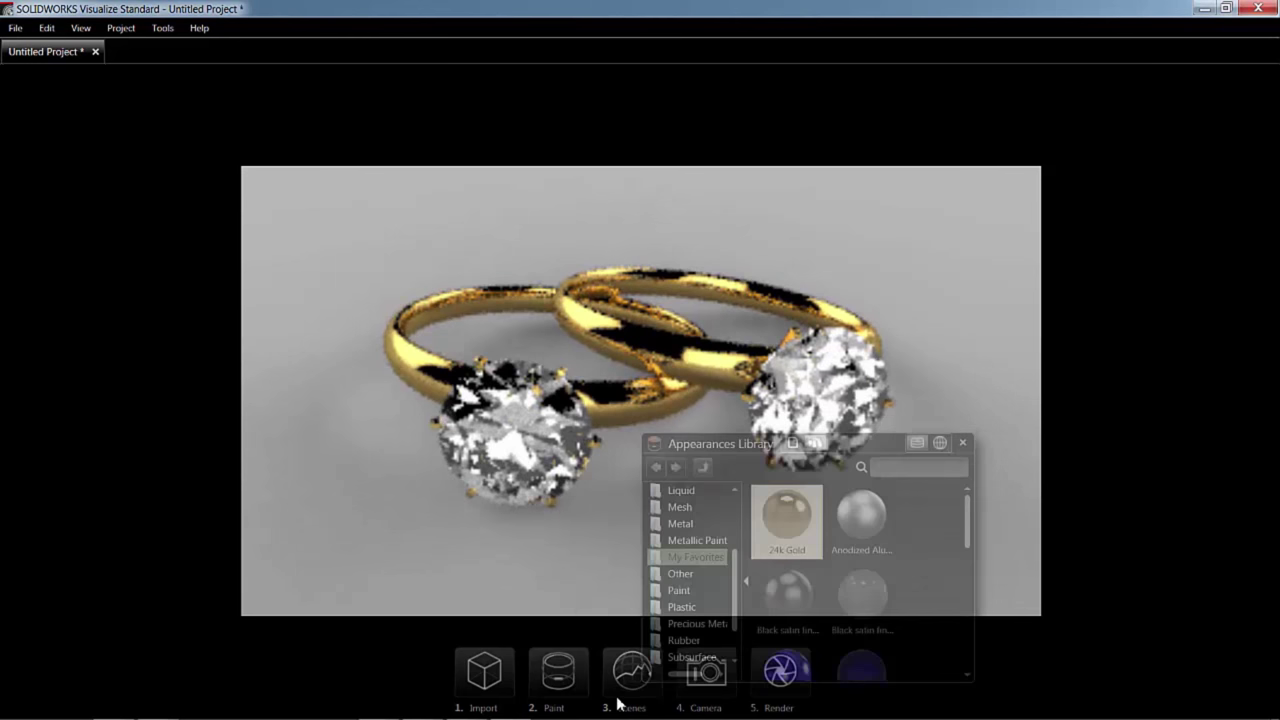
Step: Apply the Dazzler environment from the Scenes library for a darker grey backdrop
{"action": "left_click", "coordinate": [621, 662]}
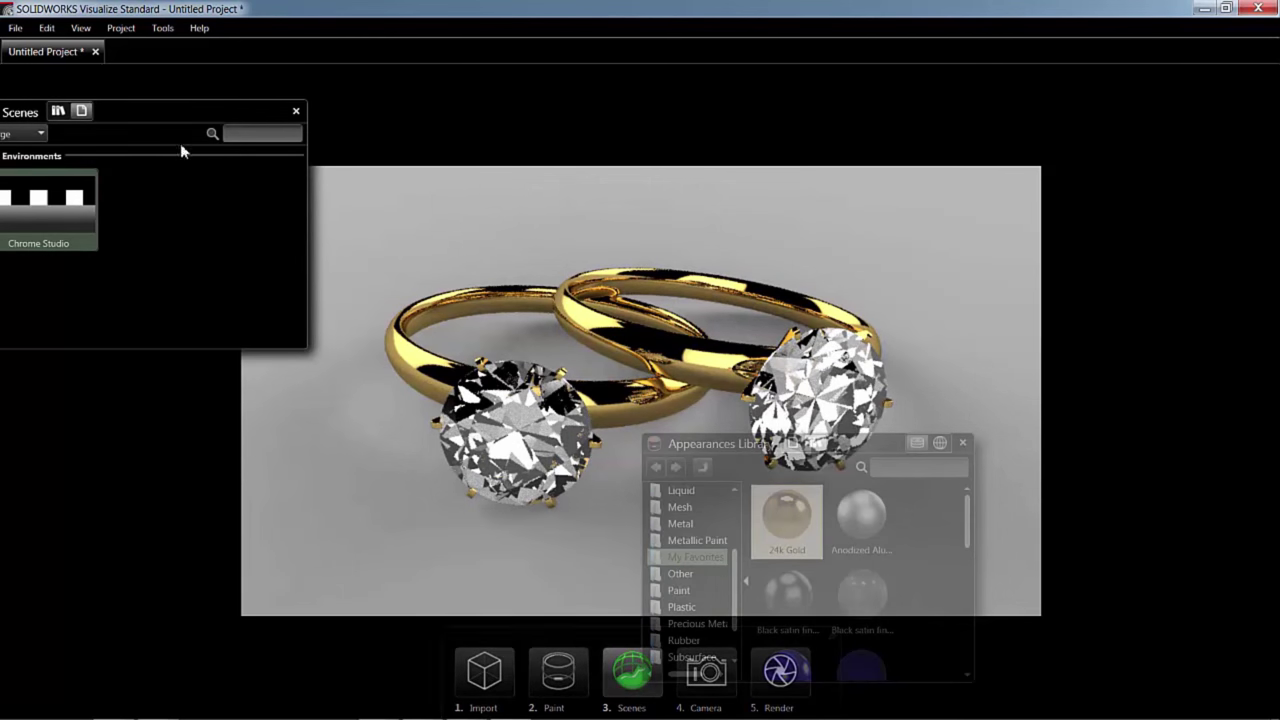
{"action": "left_click_drag", "start_coordinate": [150, 117], "coordinate": [350, 120]}
{"action": "left_click", "coordinate": [286, 118]}
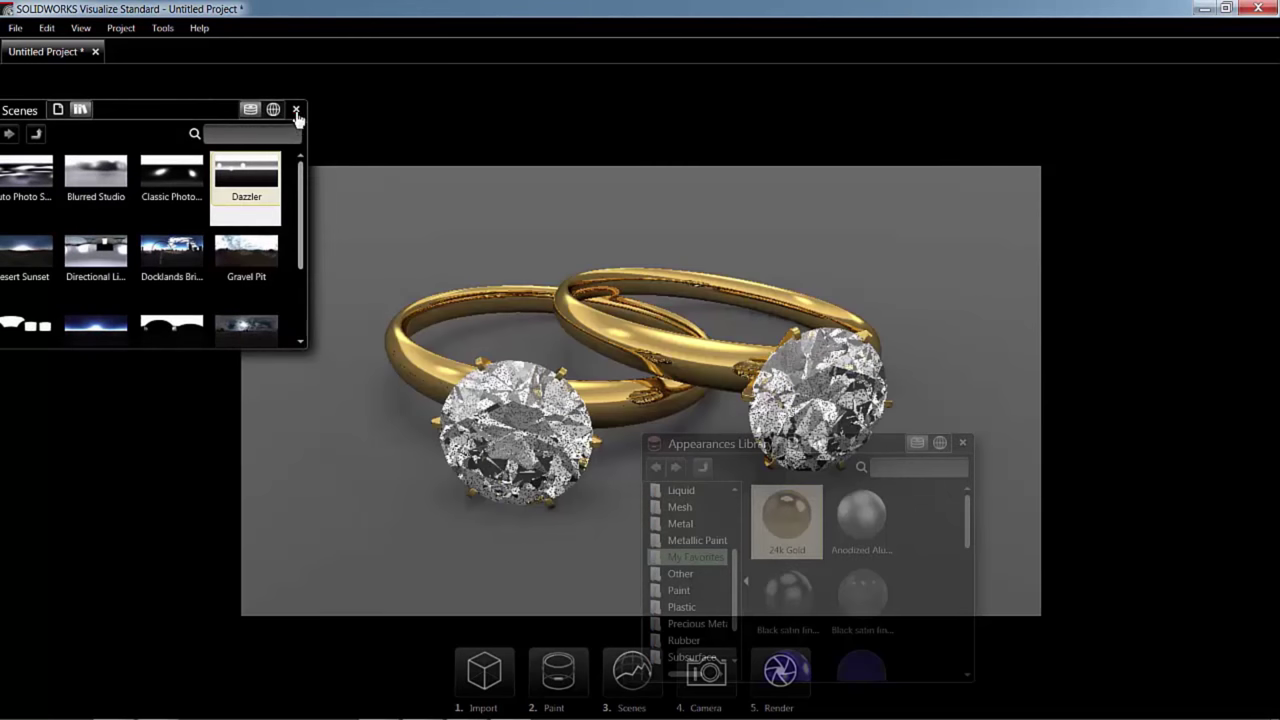
{"action": "left_click", "coordinate": [296, 111]}
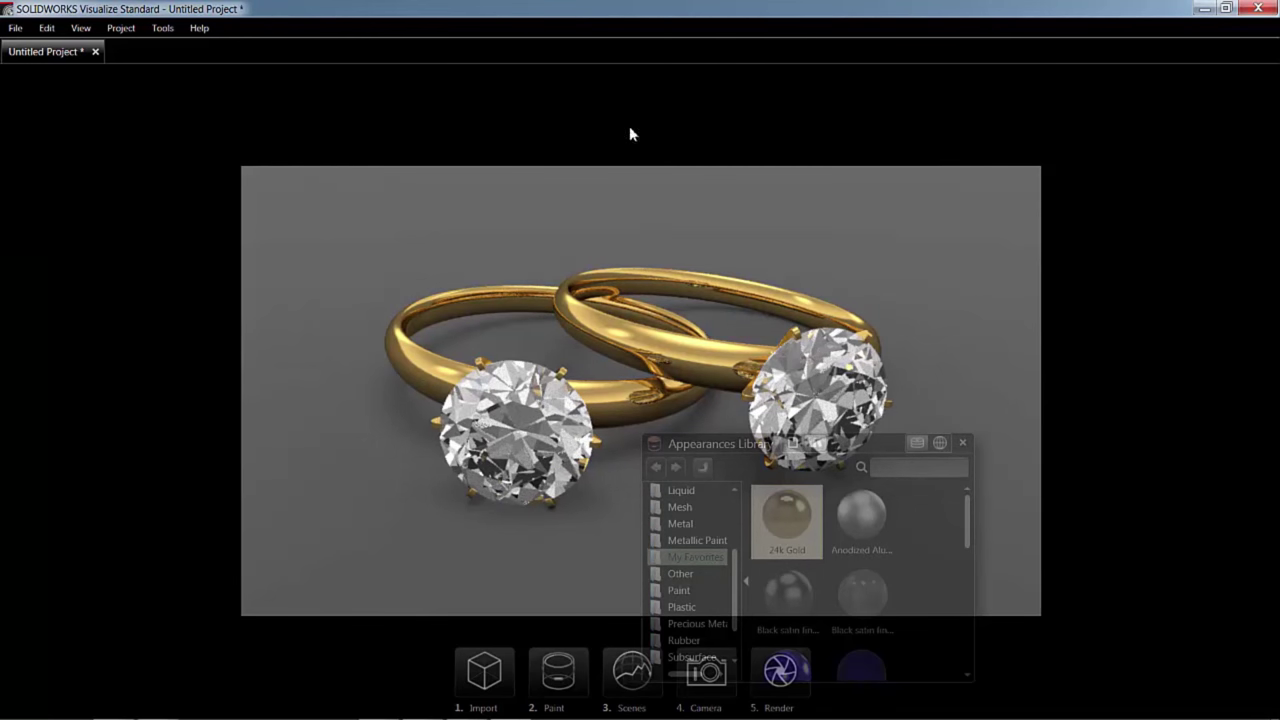
Step: Close the Appearances Library, leaving the Accurate-mode gold ring render in view
{"action": "left_click", "coordinate": [963, 444]}
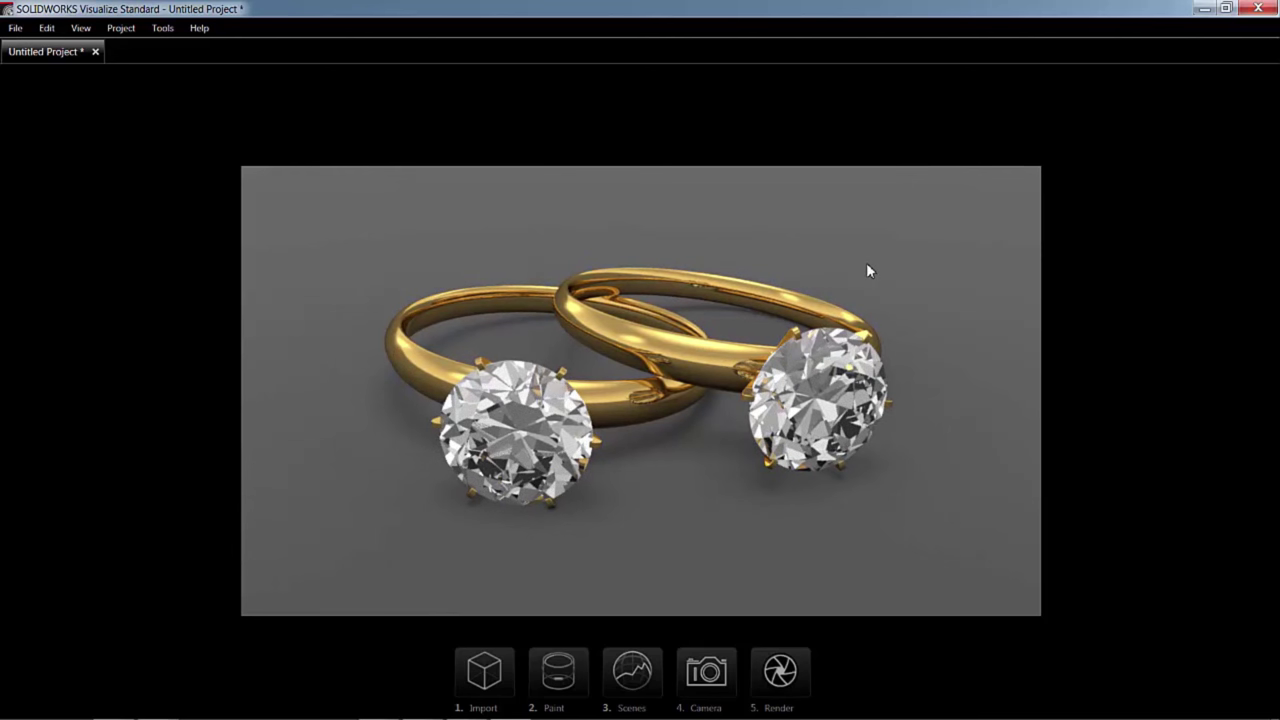
{"action": "mouse_move", "coordinate": [549, 89]}
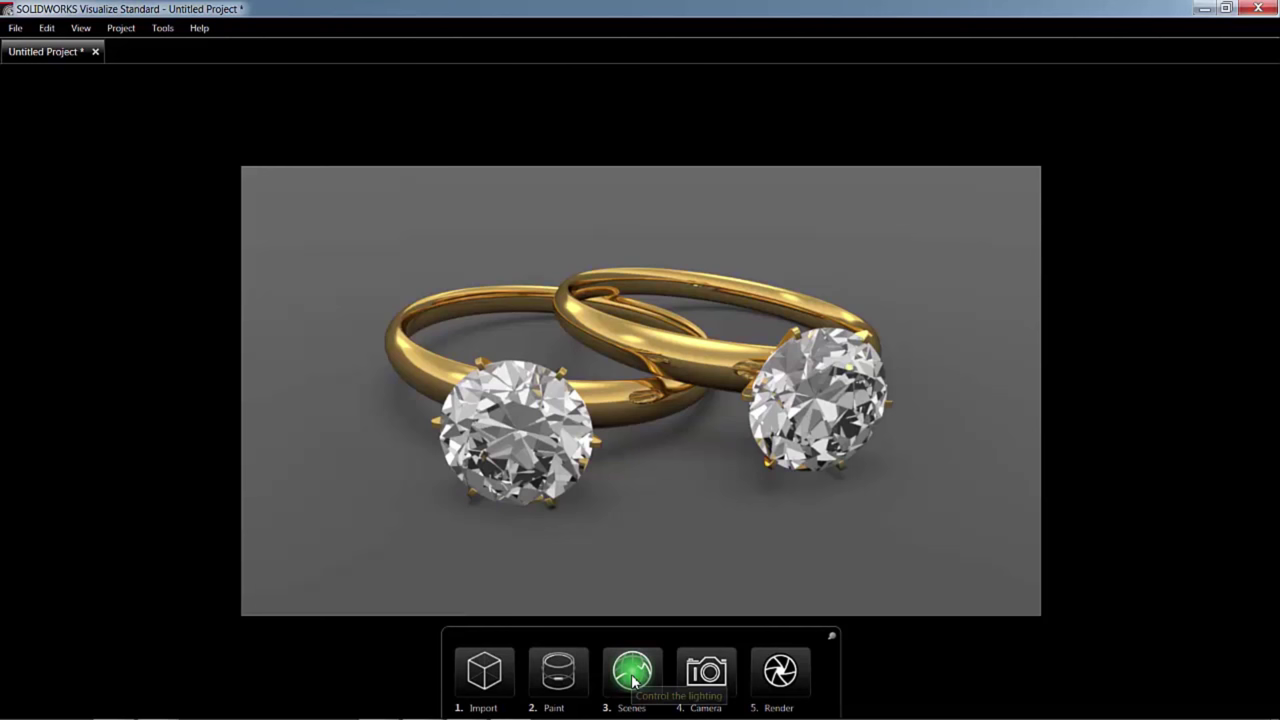
Step: Set camera brightness to 1.00 and perspective to 35.95
{"action": "left_click", "coordinate": [716, 679]}
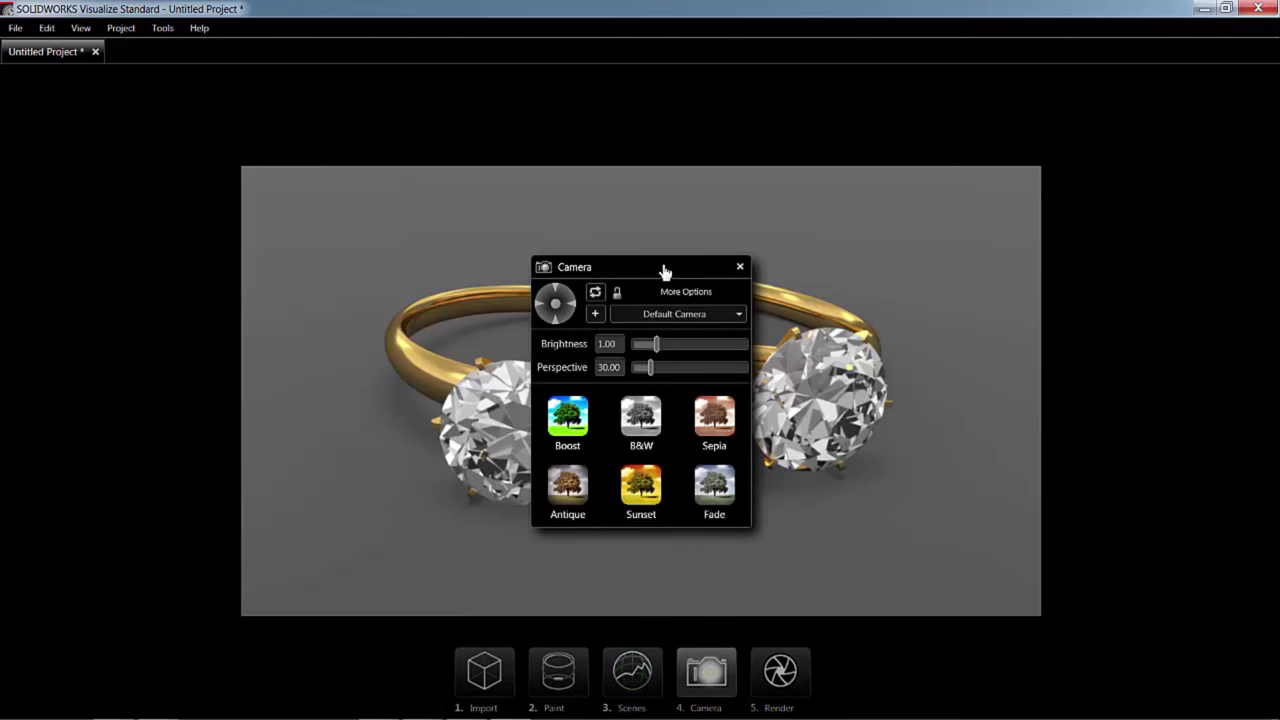
{"action": "left_click_drag", "start_coordinate": [664, 272], "coordinate": [244, 148]}
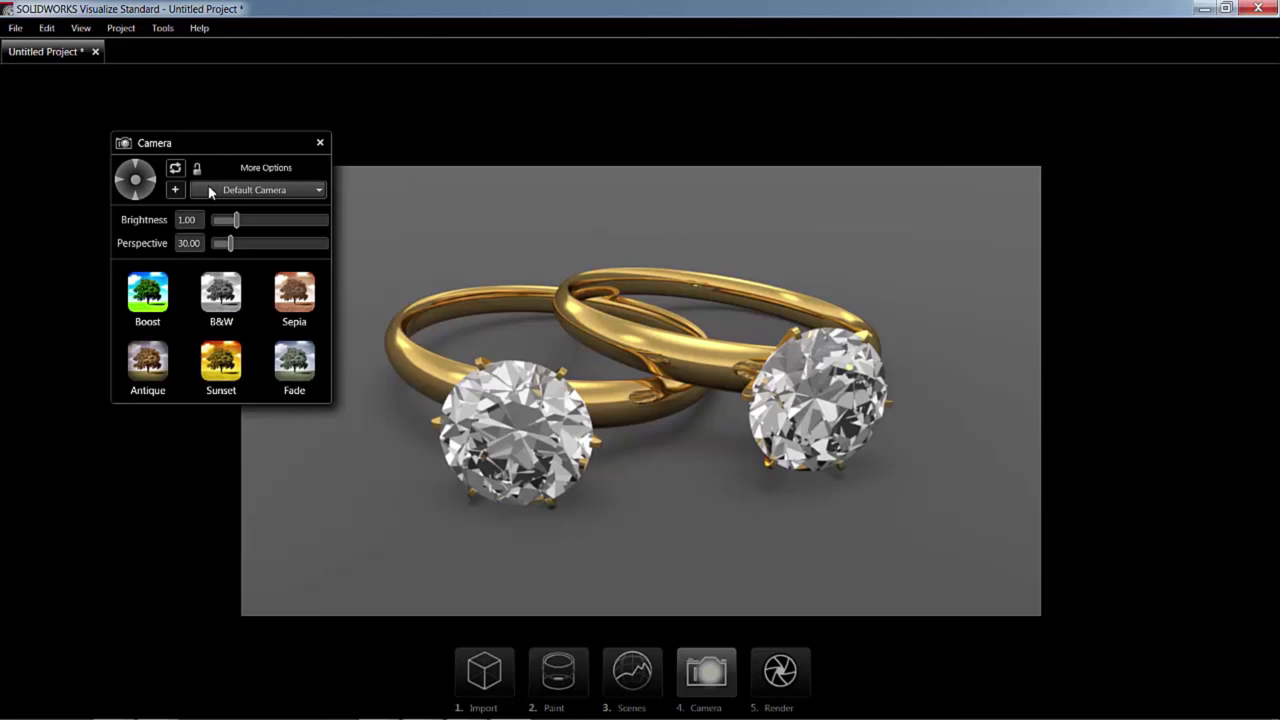
{"action": "mouse_move", "coordinate": [241, 220]}
{"action": "left_mouse_down"}
{"action": "mouse_move", "coordinate": [258, 221]}
{"action": "mouse_move", "coordinate": [245, 221]}
{"action": "left_mouse_up"}
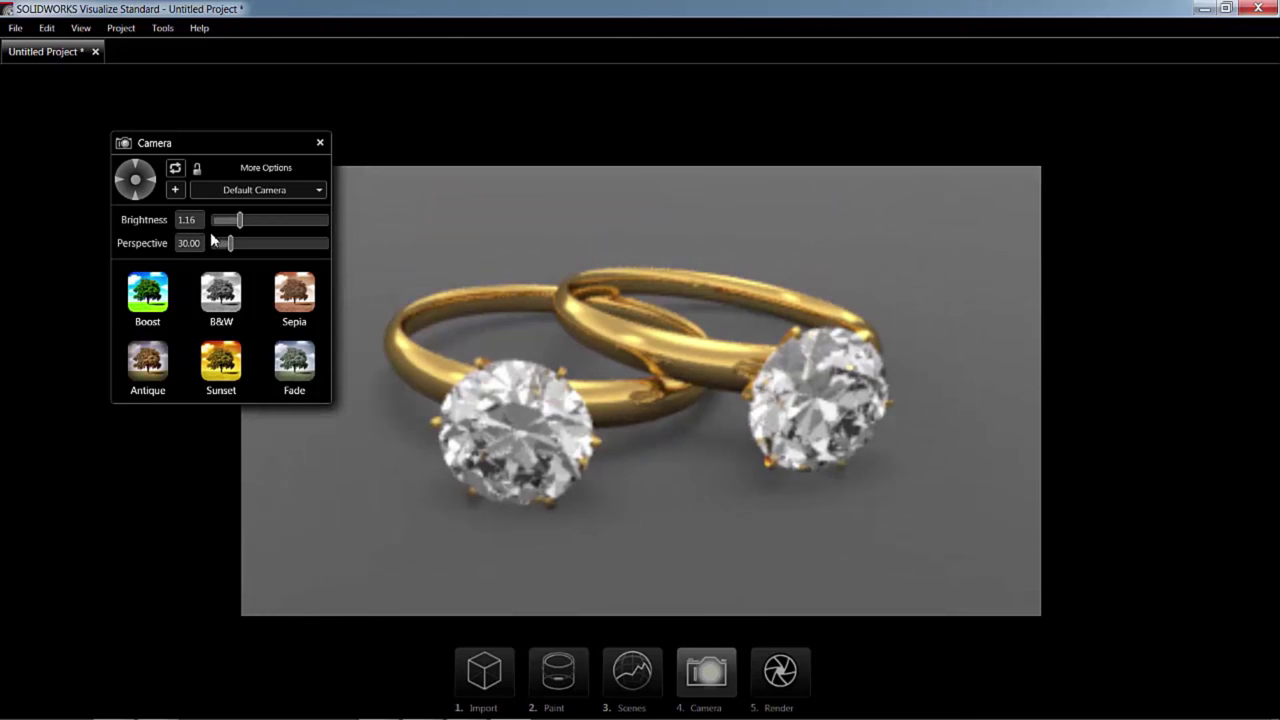
{"action": "left_click_drag", "start_coordinate": [231, 242], "coordinate": [233, 246]}
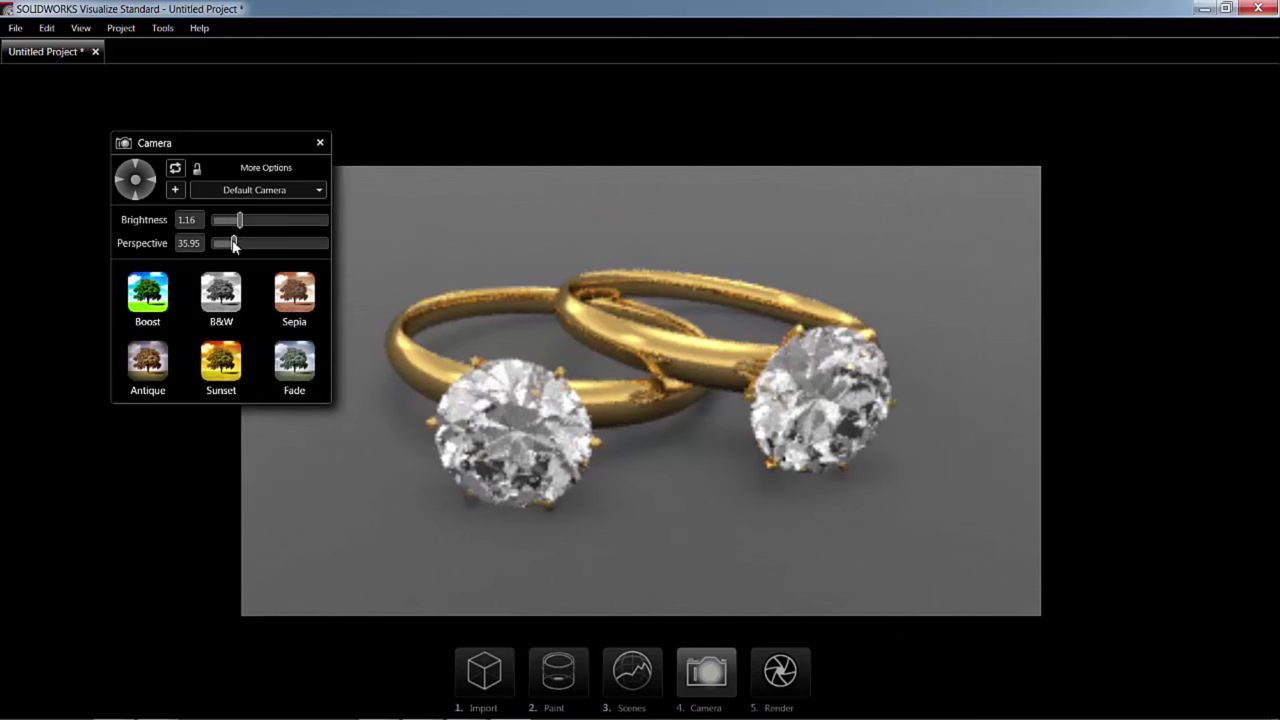
Step: Try the Boost and B&W filters, then return to full colour and close the camera panel
{"action": "left_click", "coordinate": [150, 299]}
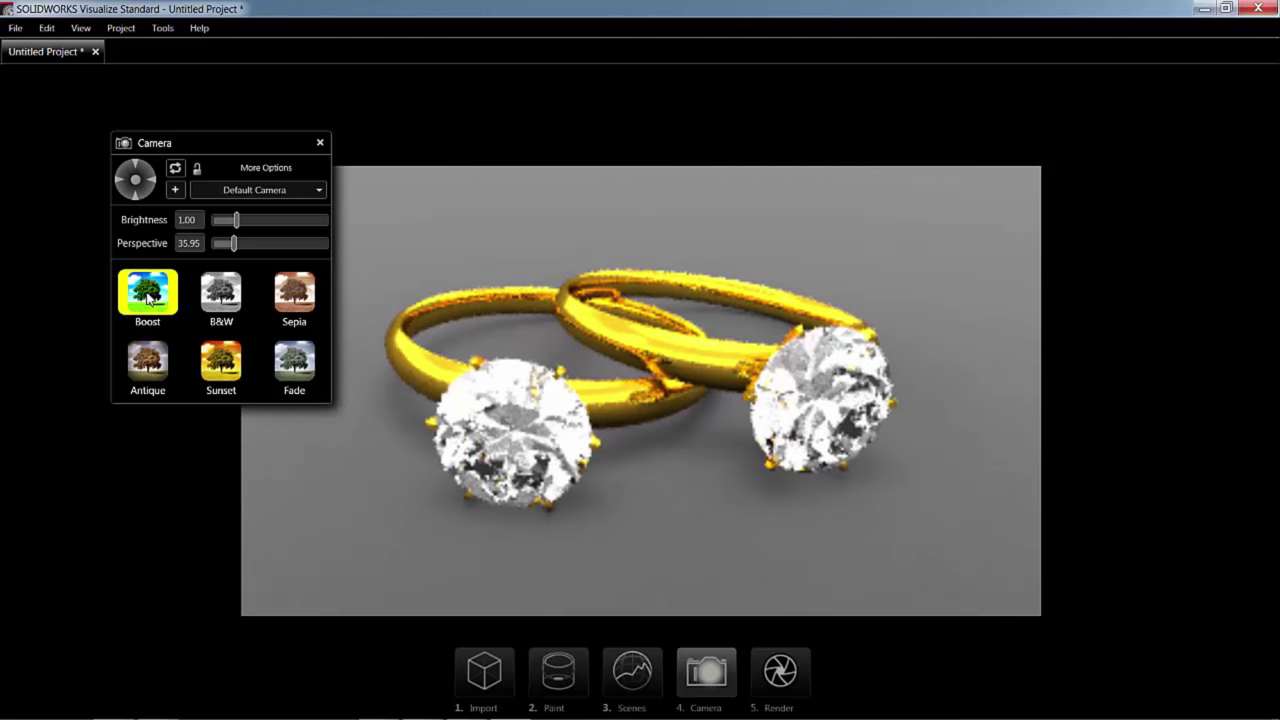
{"action": "left_click", "coordinate": [214, 299]}
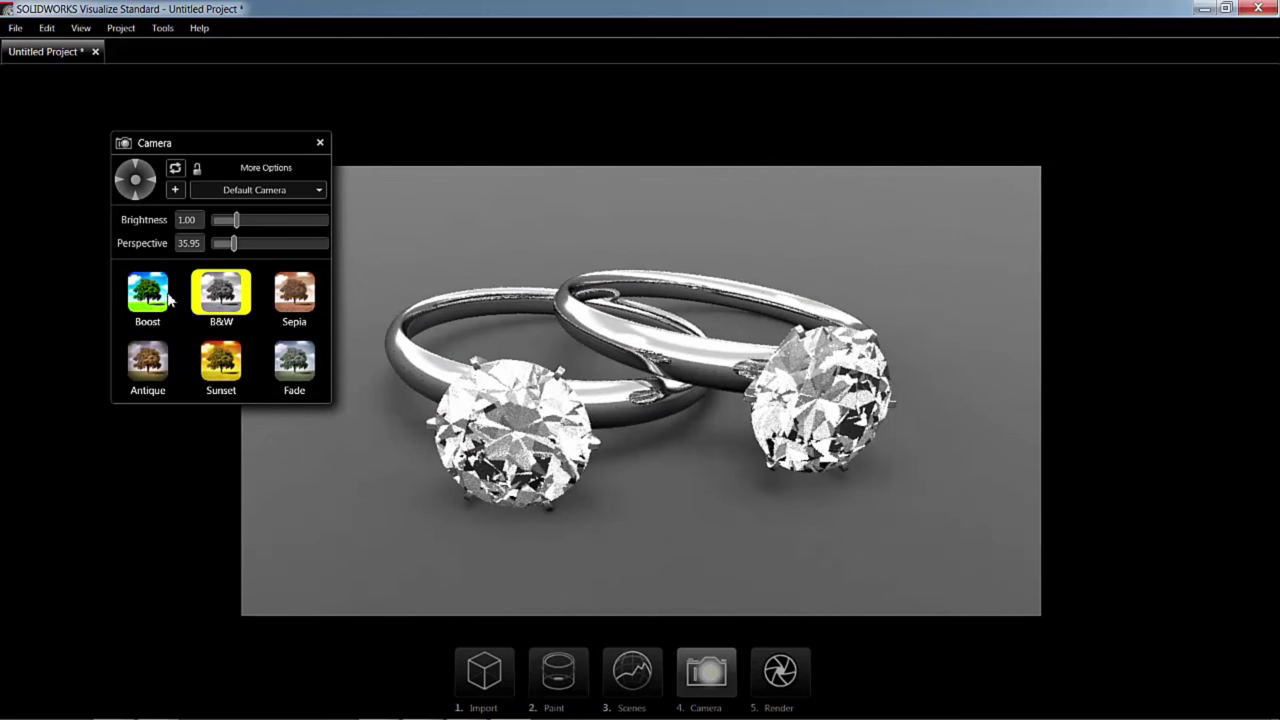
{"action": "left_click", "coordinate": [226, 304]}
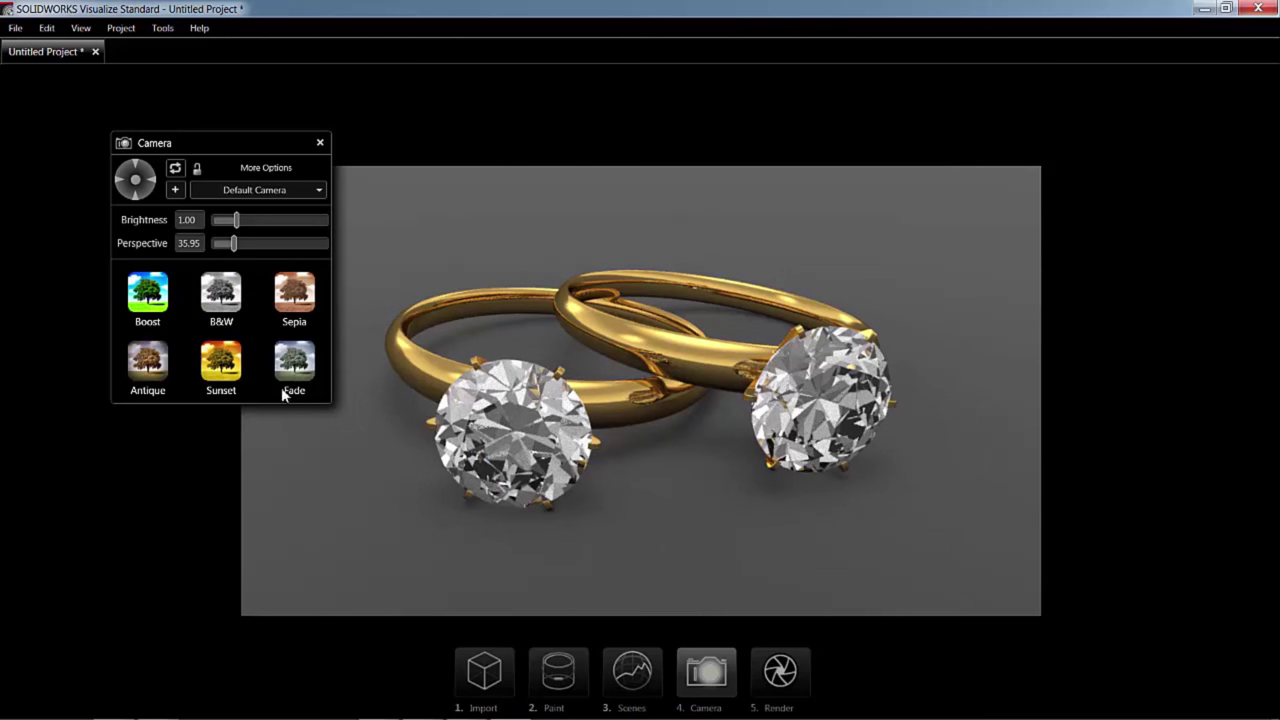
{"action": "left_click", "coordinate": [726, 452]}
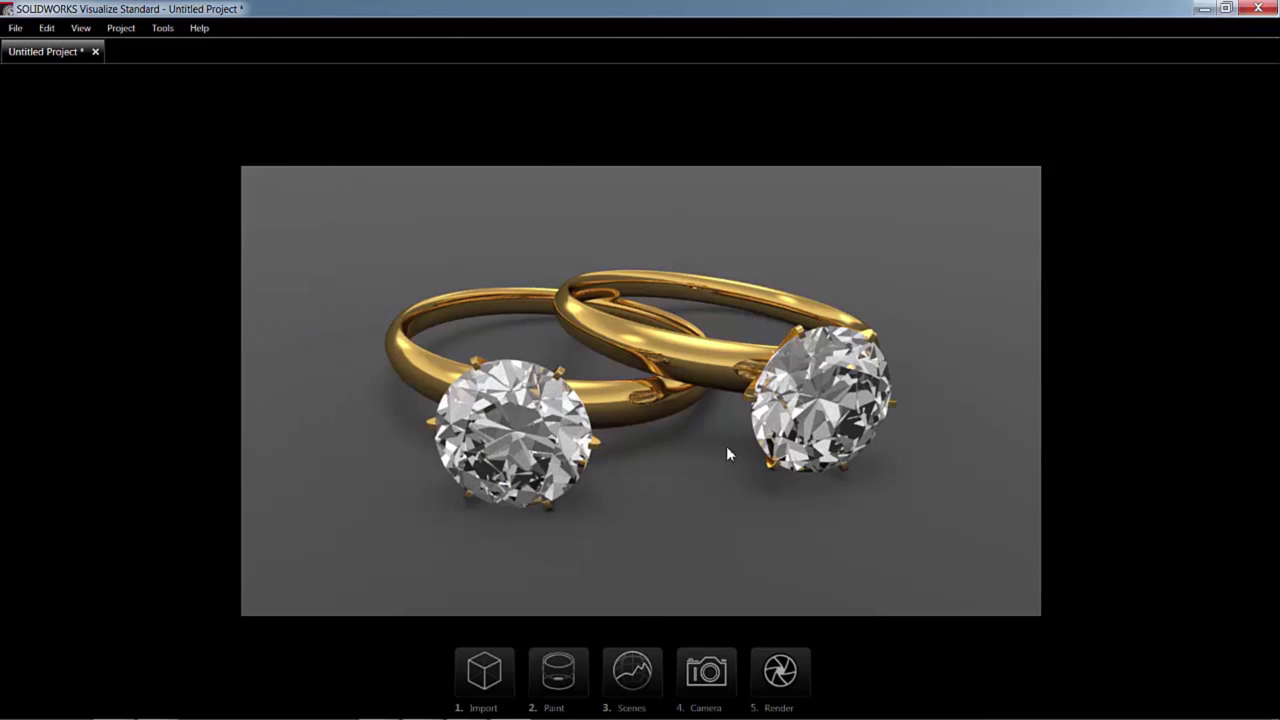
{"action": "right_click", "coordinate": [795, 678]}
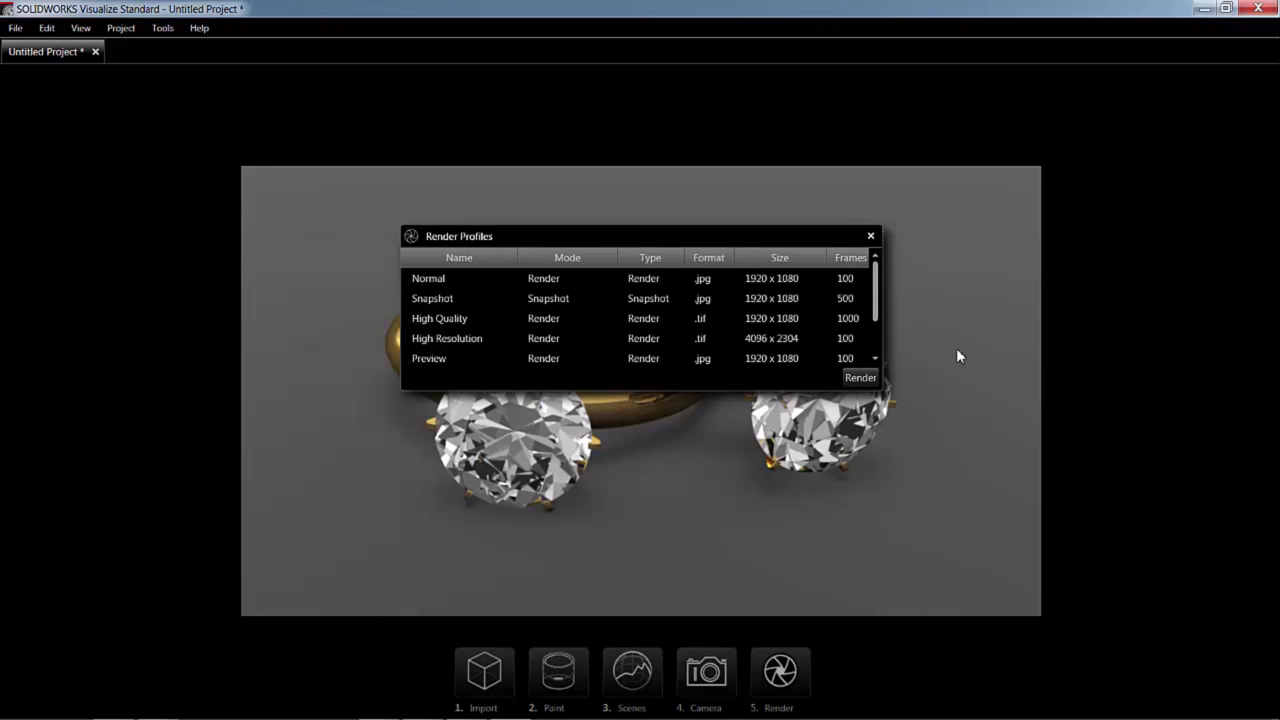
{"action": "left_click", "coordinate": [871, 238]}
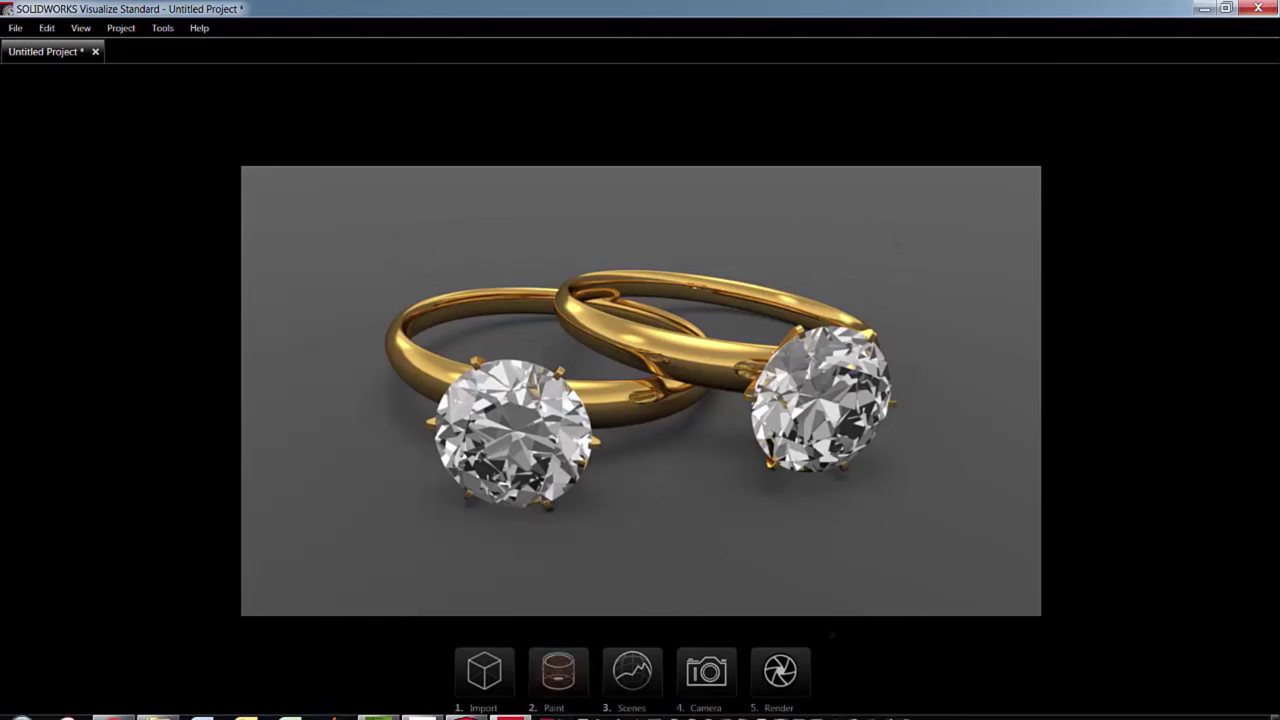
Step: View the finished ring render in Windows Photo Viewer, then close it
{"action": "left_click", "coordinate": [465, 712]}
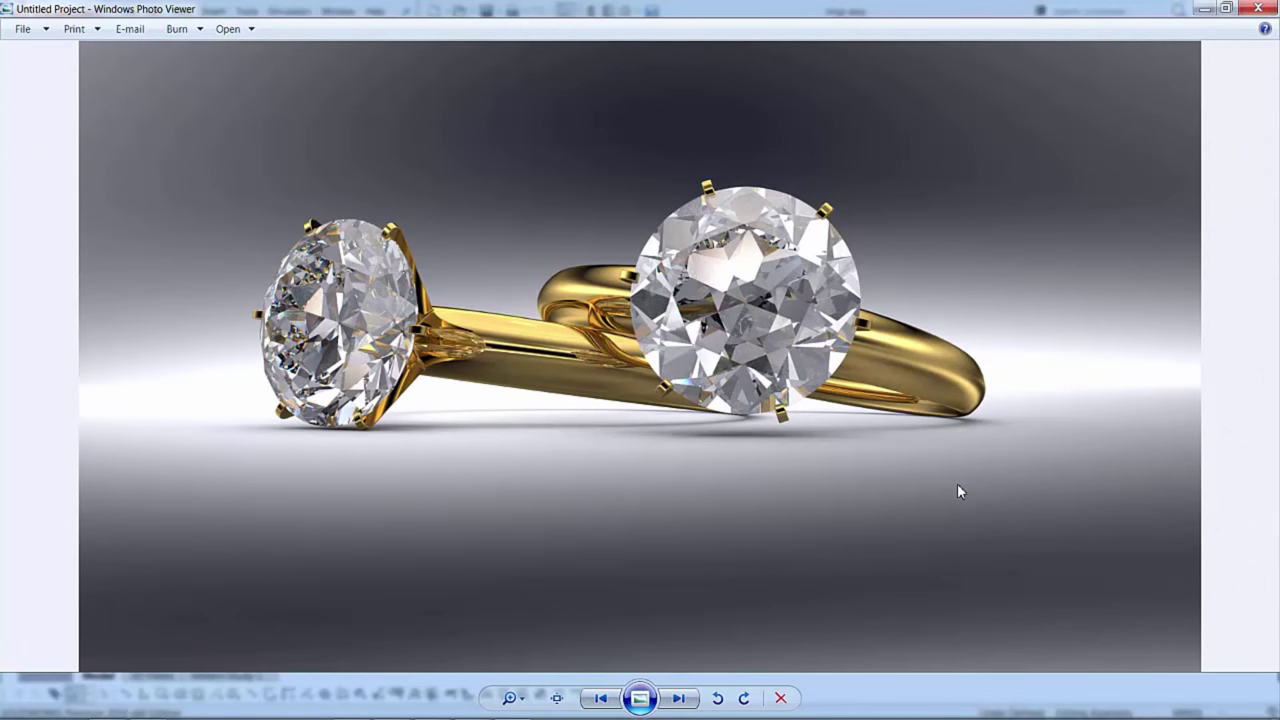
{"action": "left_click", "coordinate": [1258, 8]}
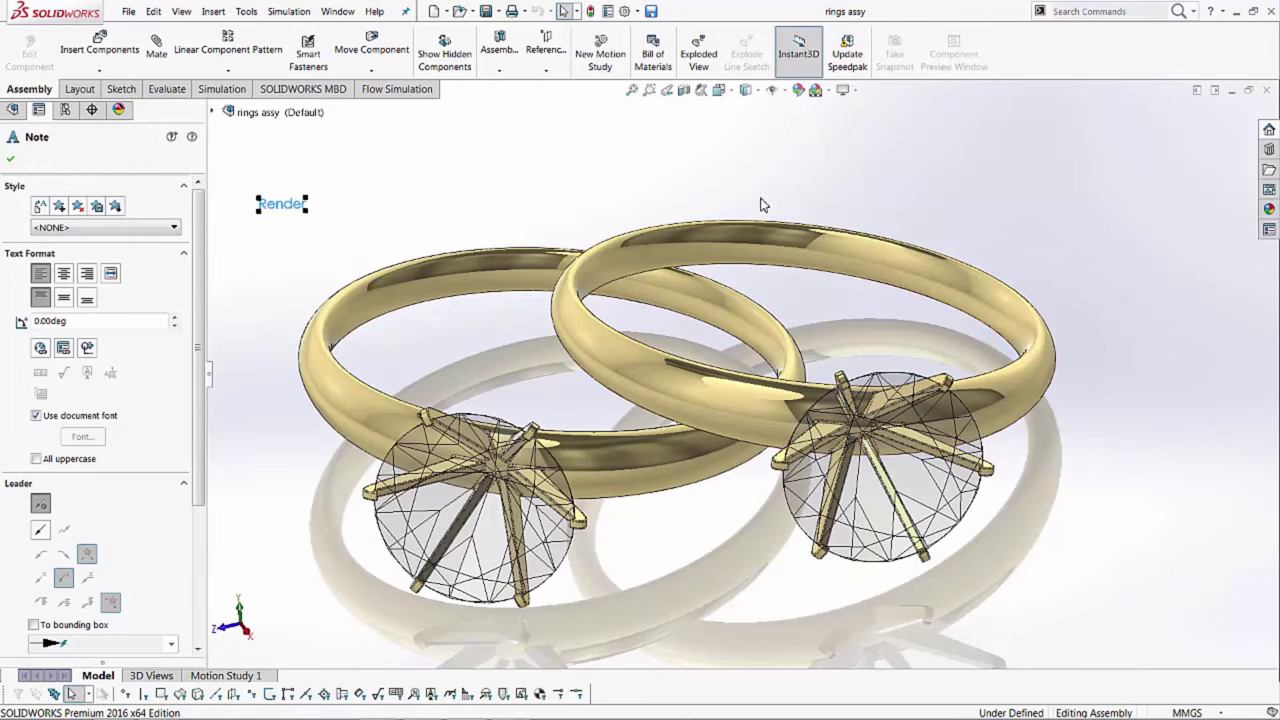
Step: Finish the Render note, activate Display State-2 on the rings assy, and return to Visualize
{"action": "left_click", "coordinate": [680, 204]}
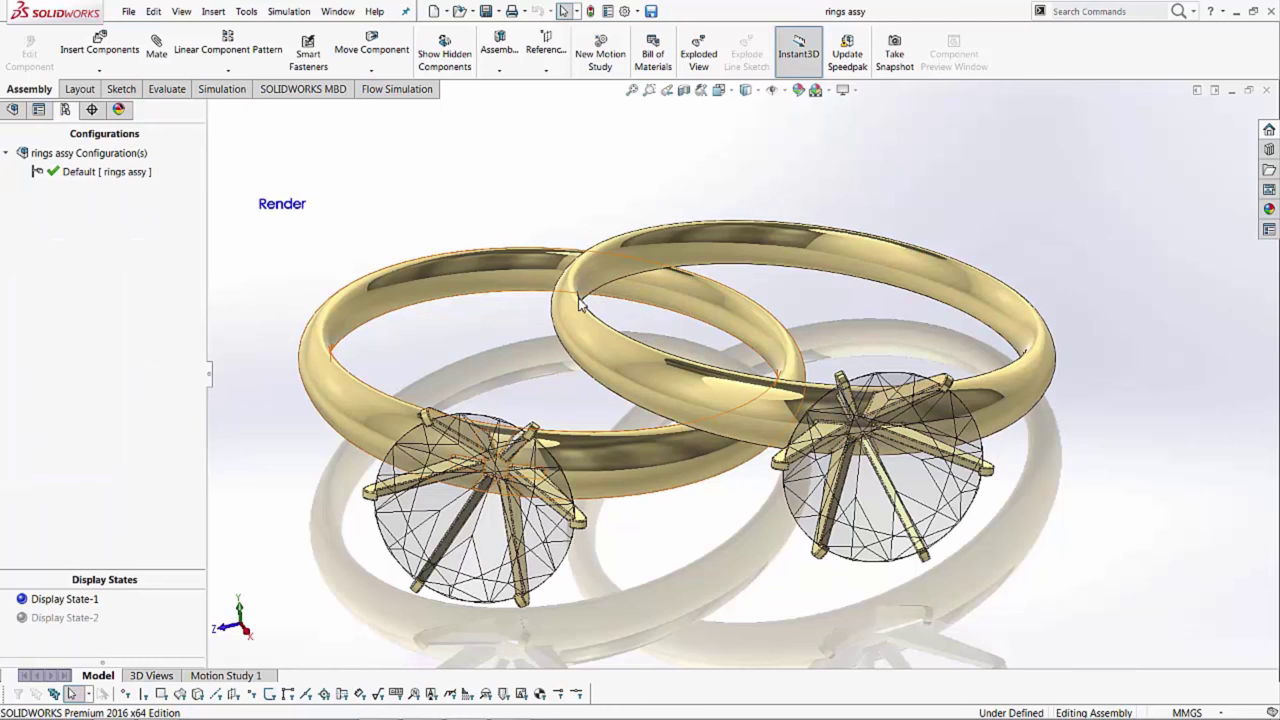
{"action": "double_click", "coordinate": [80, 618]}
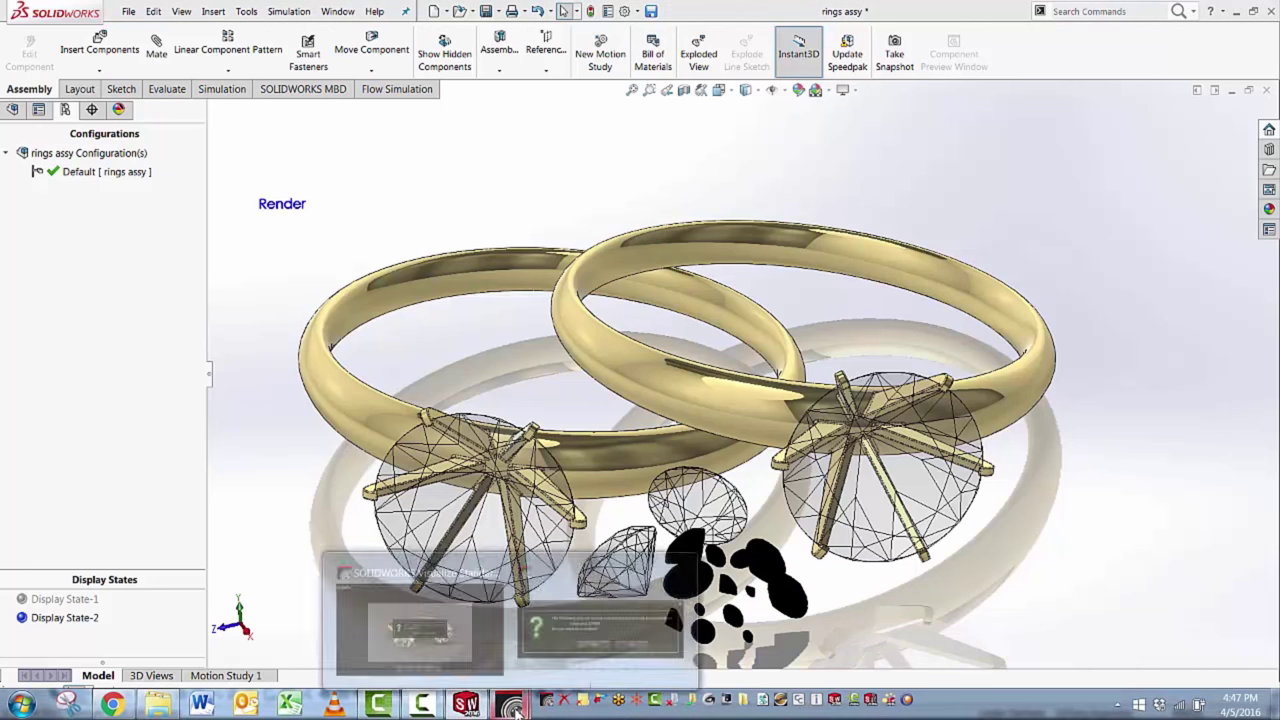
{"action": "left_click", "coordinate": [591, 607]}
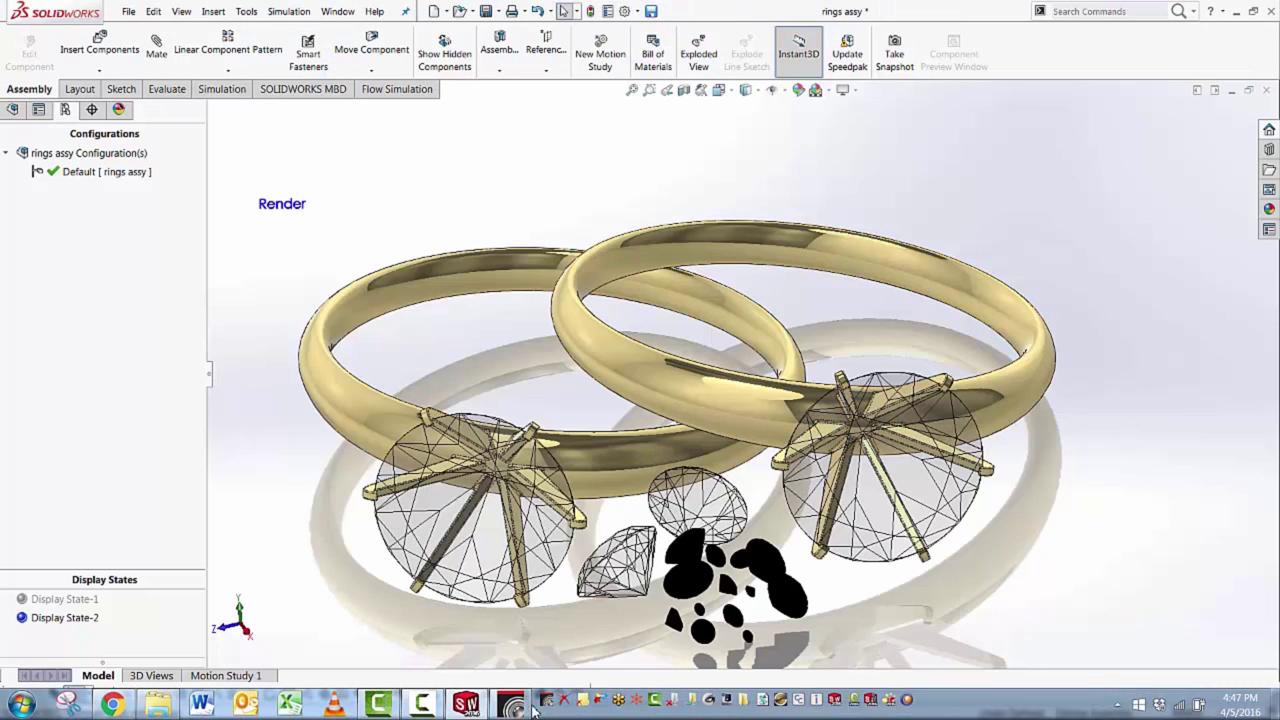
Step: Re-import the updated rings assy so the loose stones appear as diamonds between the rings
{"action": "left_click", "coordinate": [531, 706]}
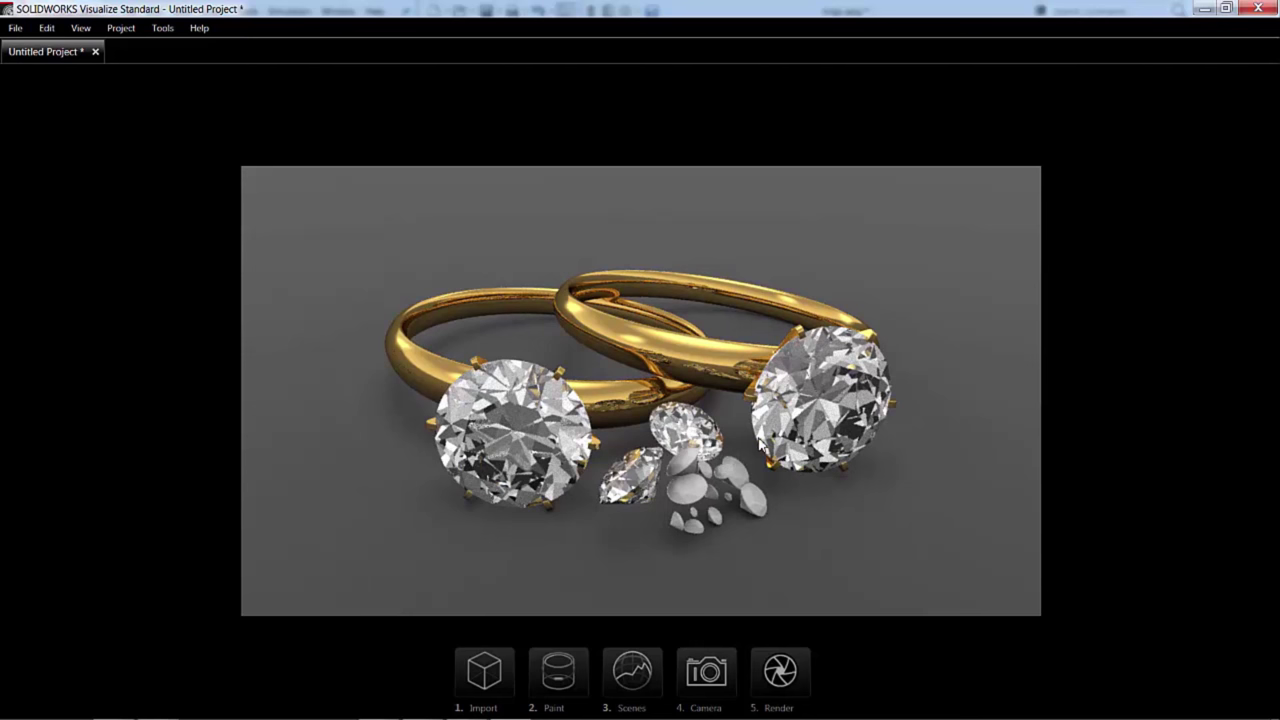
{"action": "left_click", "coordinate": [794, 408]}
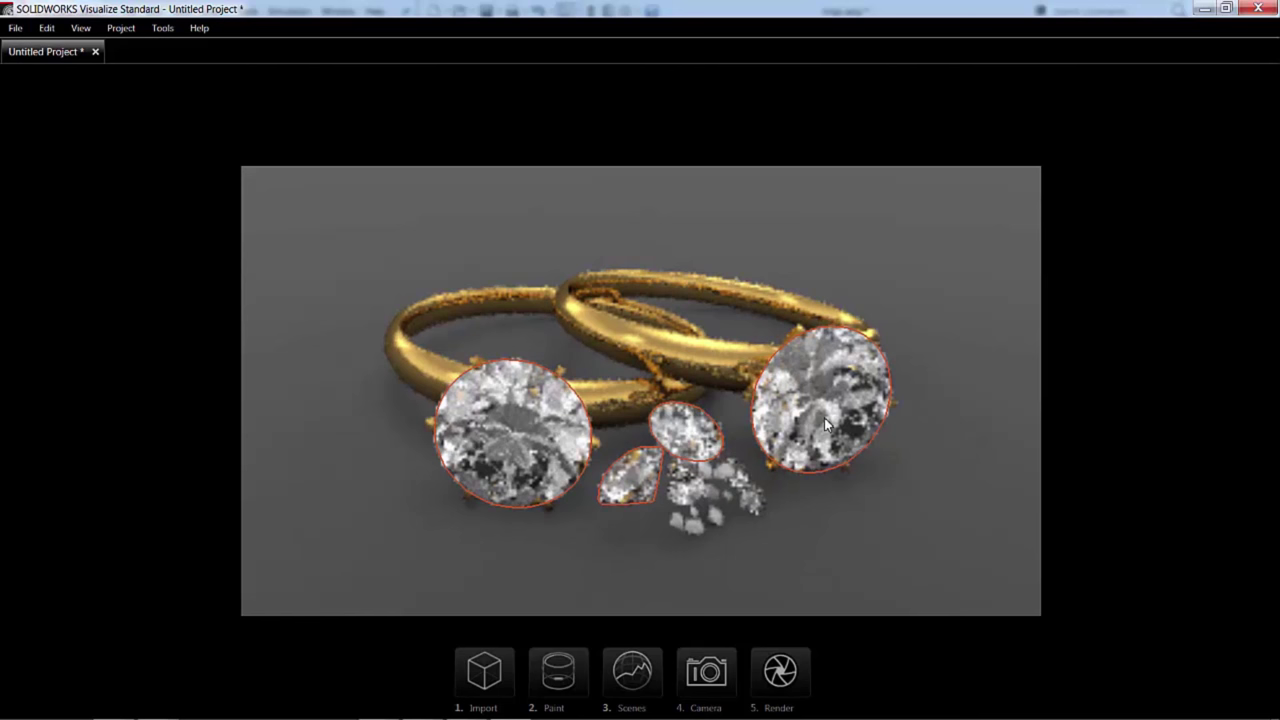
{"action": "left_click", "coordinate": [839, 506]}
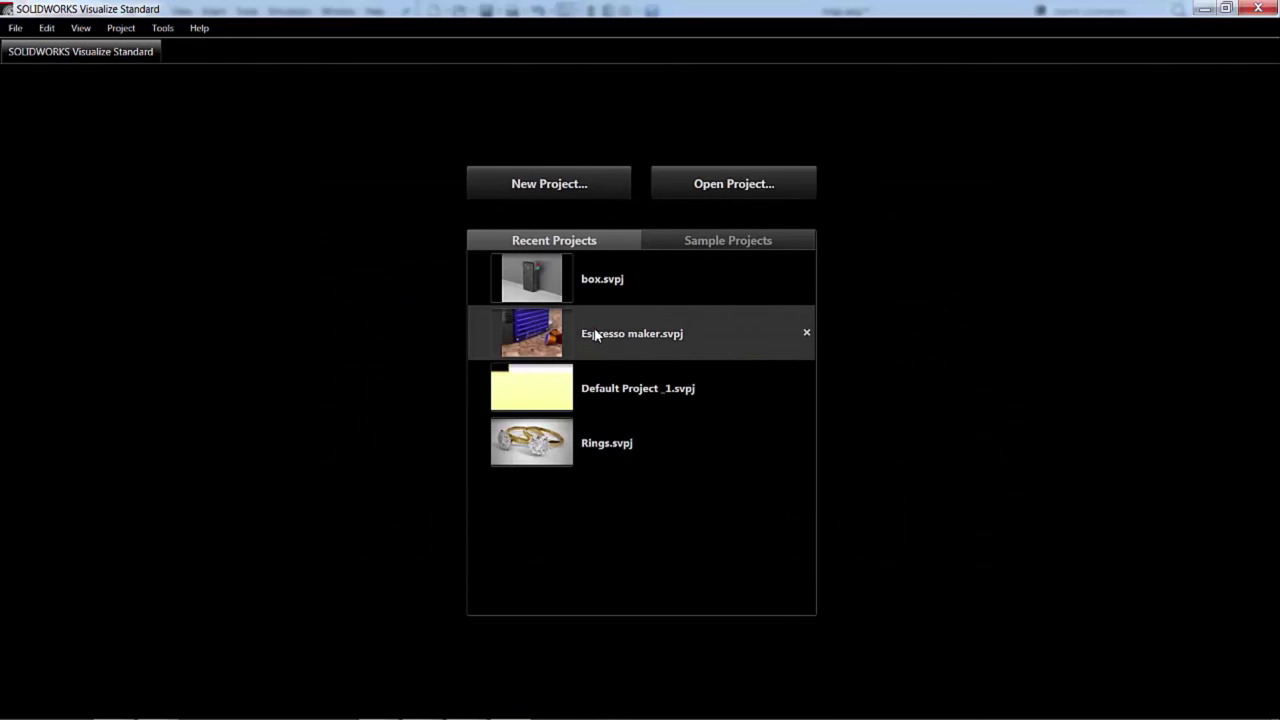
Step: Open the Espresso maker project, expand its Root parts, and pull the camera back to frame the machine
{"action": "left_click", "coordinate": [594, 336]}
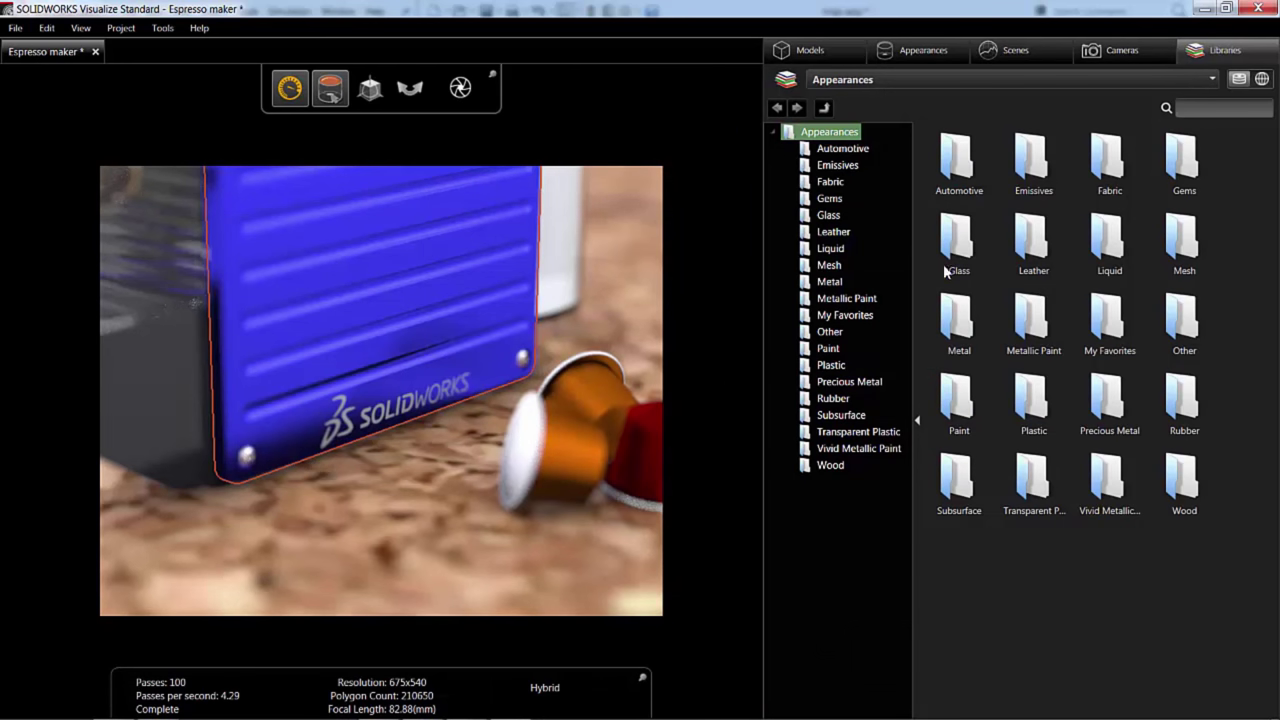
{"action": "left_click", "coordinate": [830, 50]}
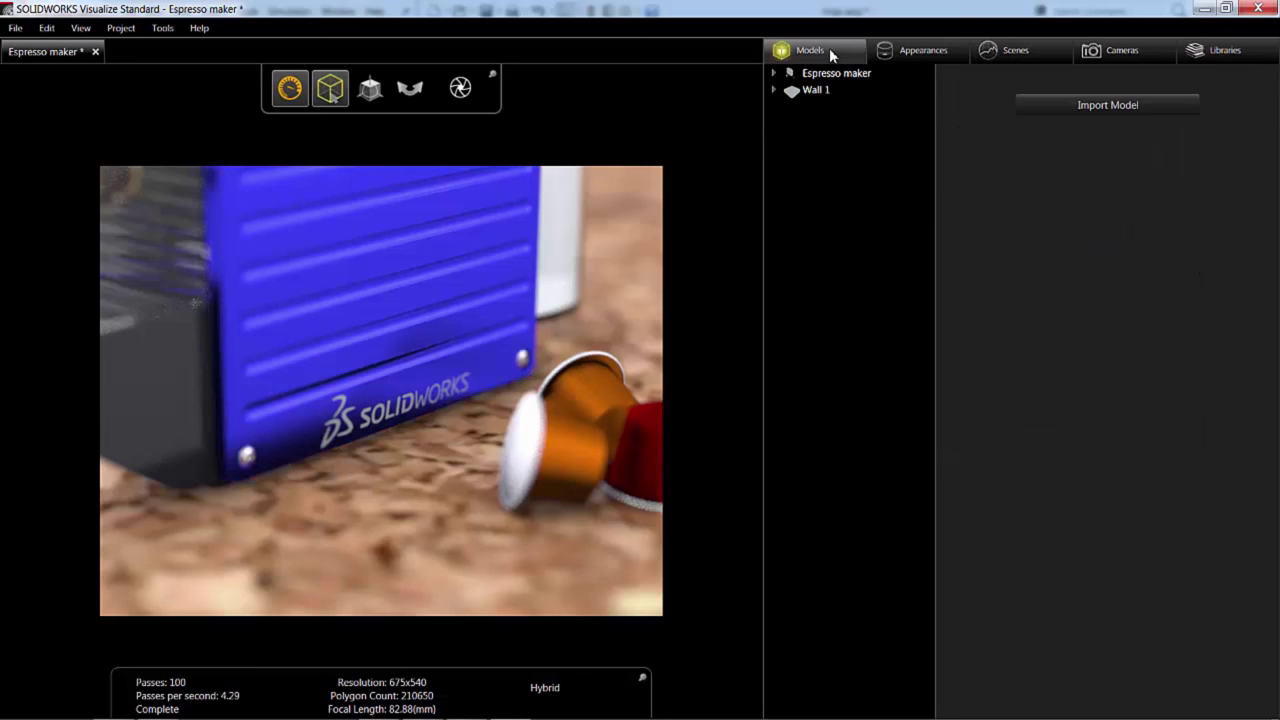
{"action": "left_click", "coordinate": [771, 74]}
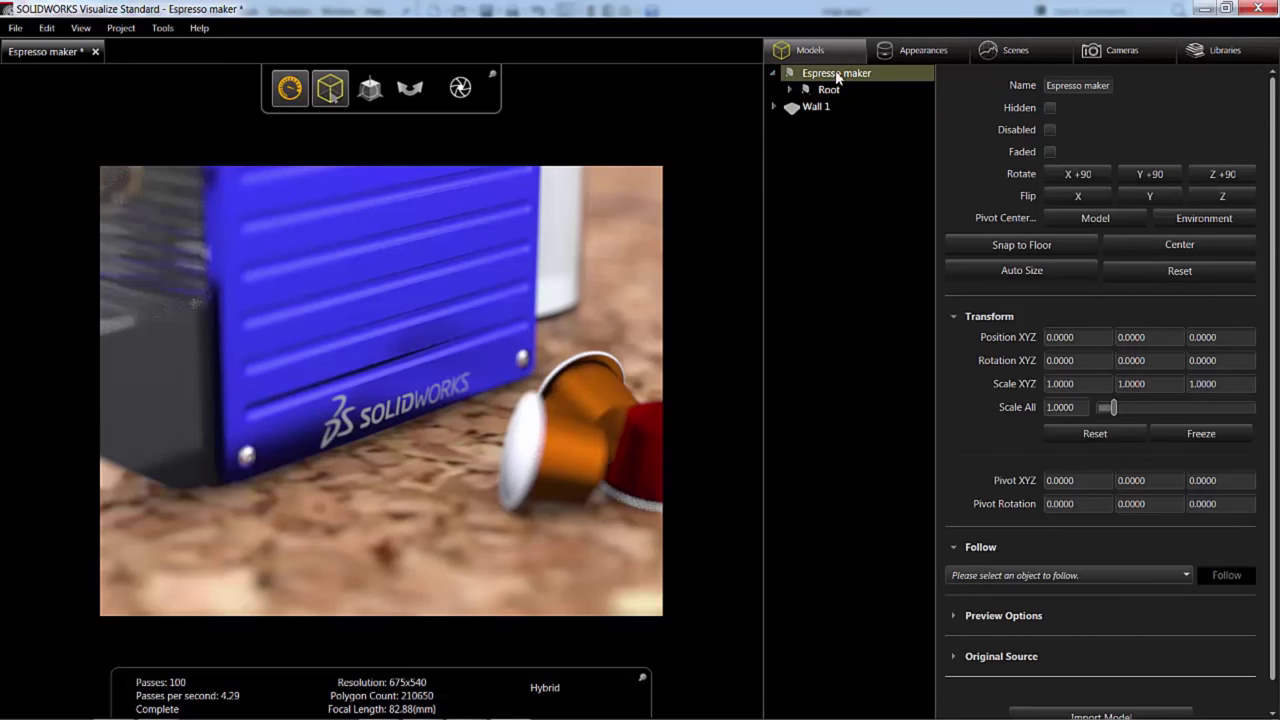
{"action": "left_click", "coordinate": [789, 91]}
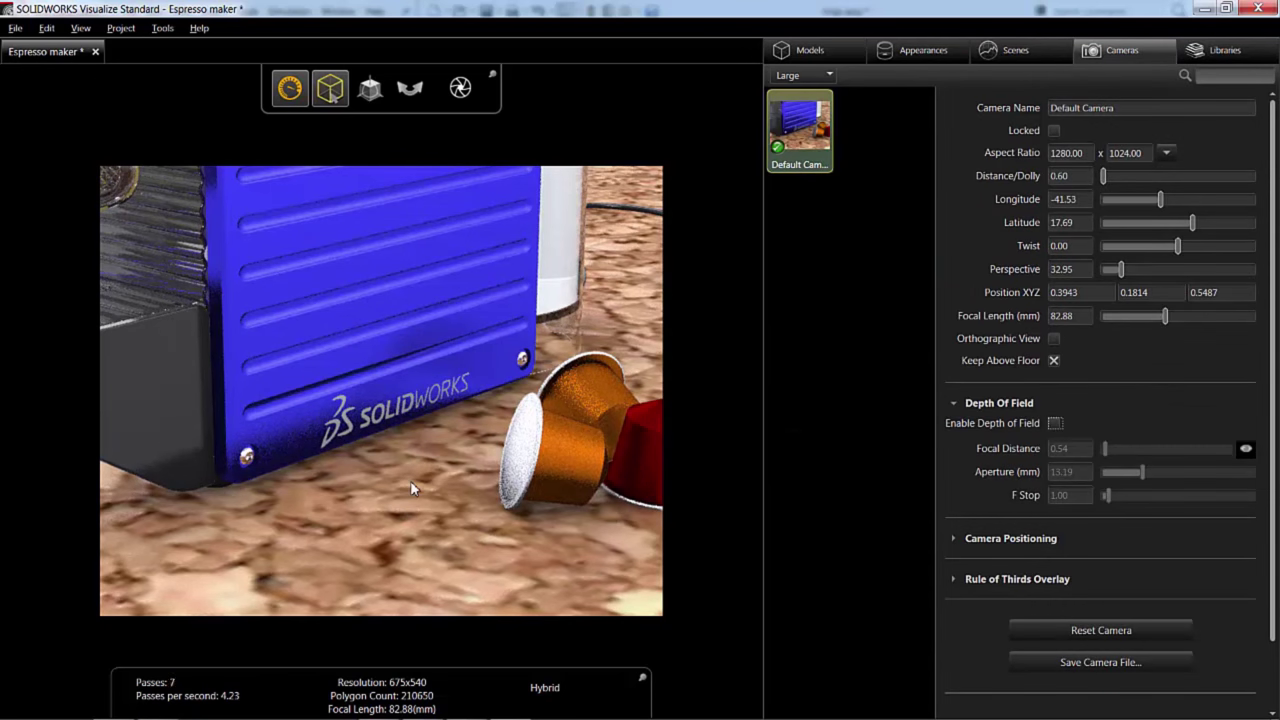
{"action": "right_click_drag", "start_coordinate": [412, 476], "coordinate": [404, 600]}
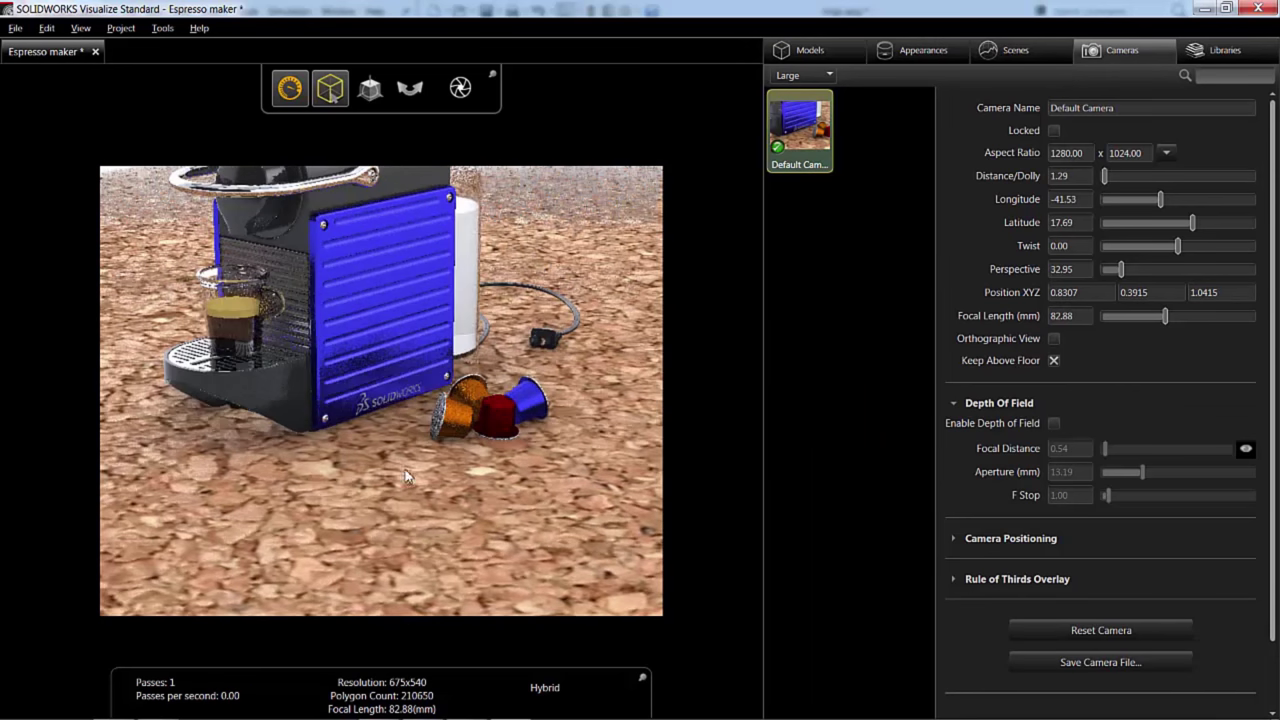
{"action": "left_click", "coordinate": [418, 398]}
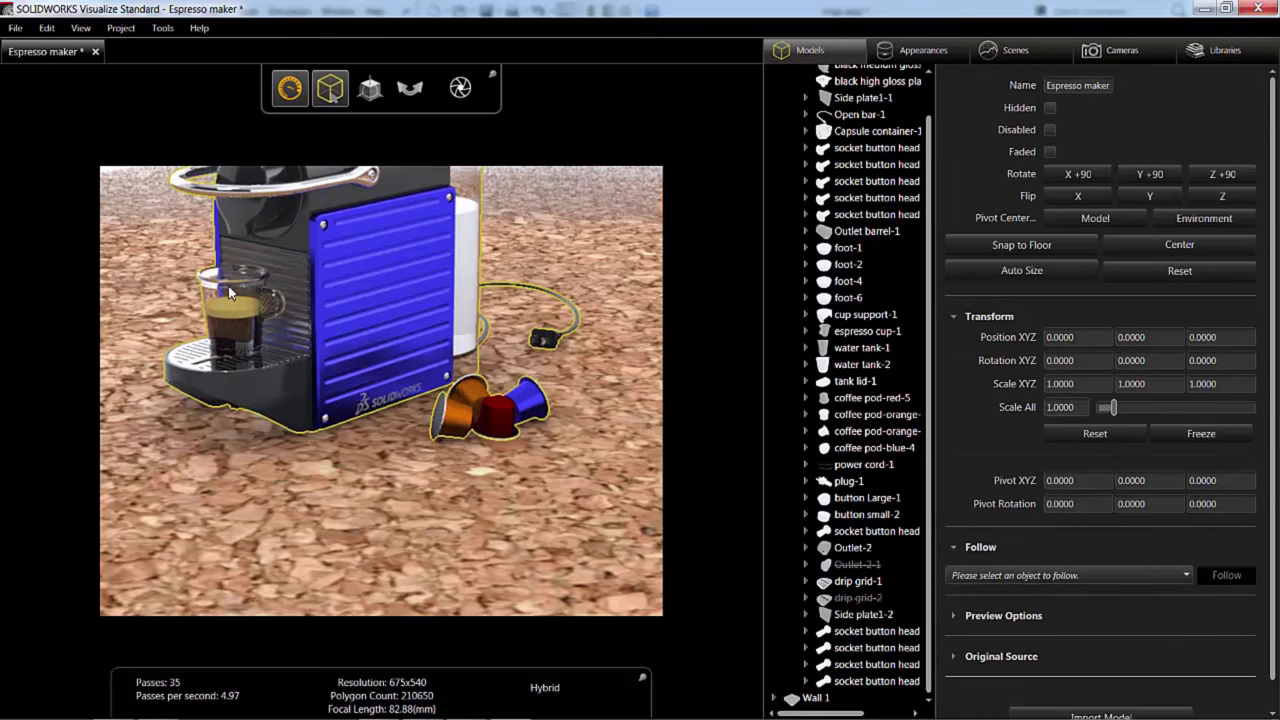
Step: Apply Frosted Glass to the espresso cup and nudge its refraction index slightly
{"action": "left_click", "coordinate": [866, 152]}
{"action": "left_click", "coordinate": [900, 50]}
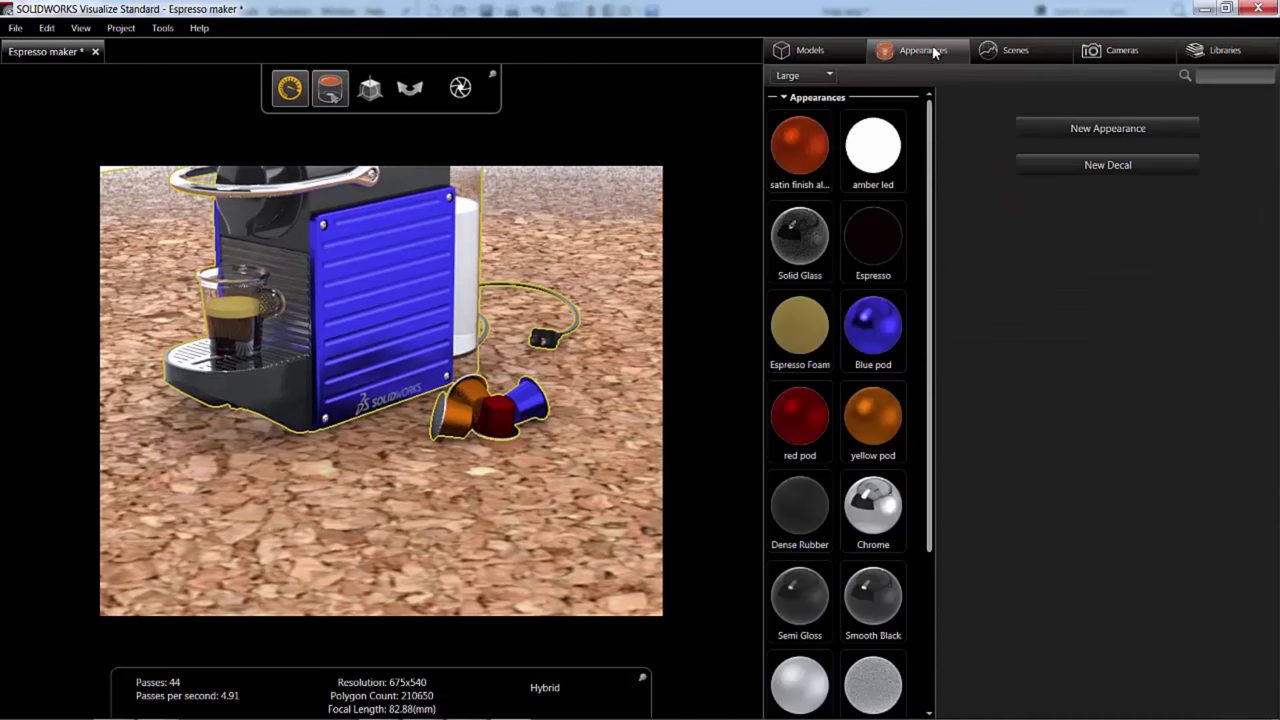
{"action": "scroll", "coordinate": [930, 362], "scroll_direction": "down", "scroll_amount": 3}
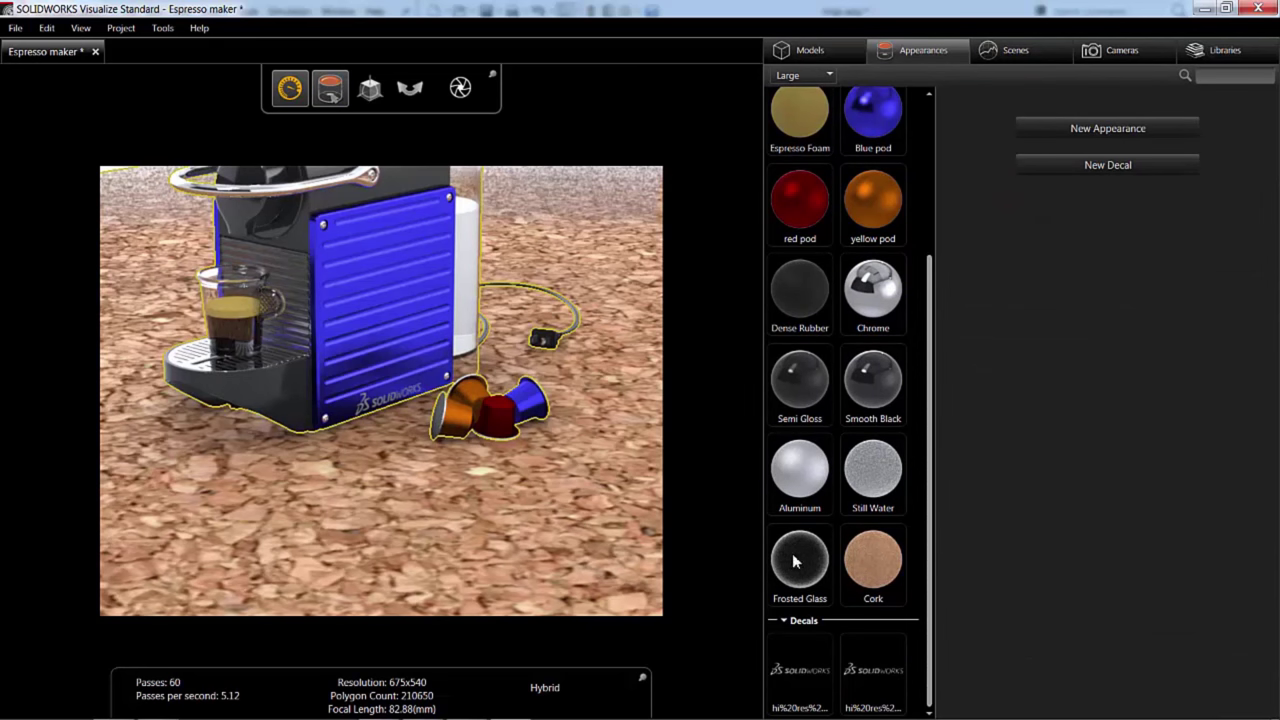
{"action": "left_click_drag", "start_coordinate": [796, 562], "coordinate": [240, 294]}
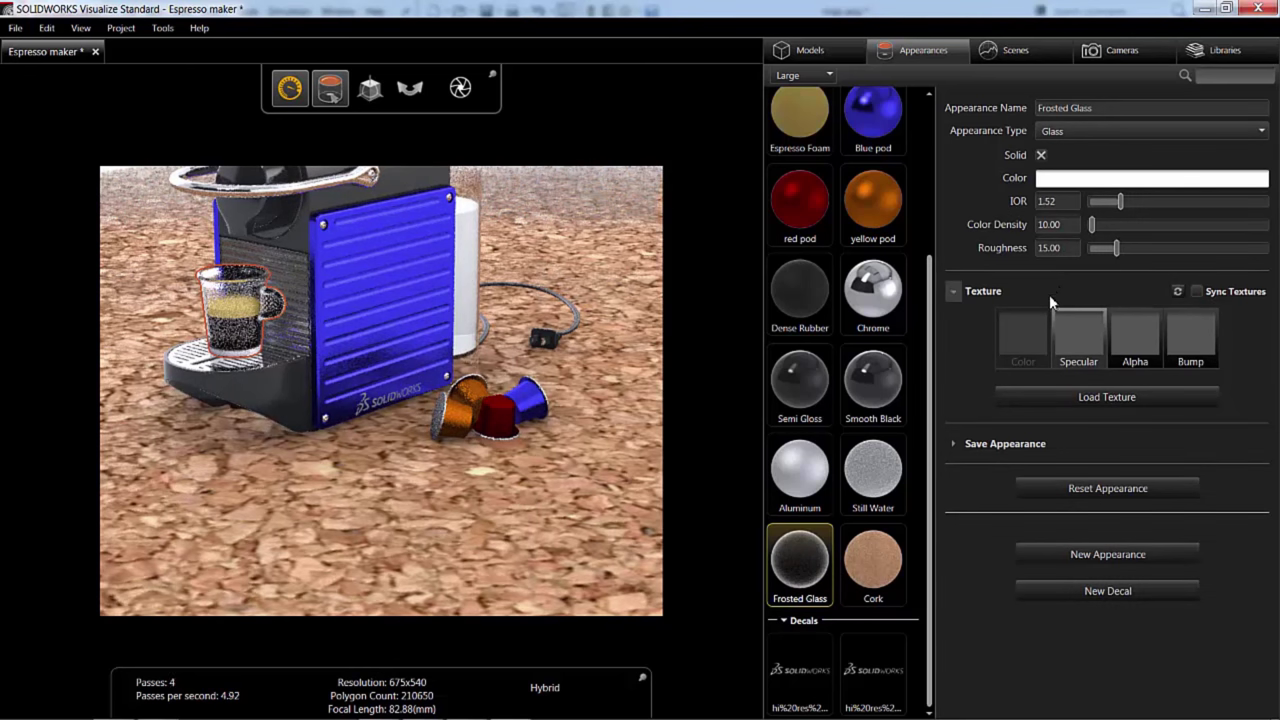
{"action": "left_click_drag", "start_coordinate": [1120, 196], "coordinate": [1118, 197]}
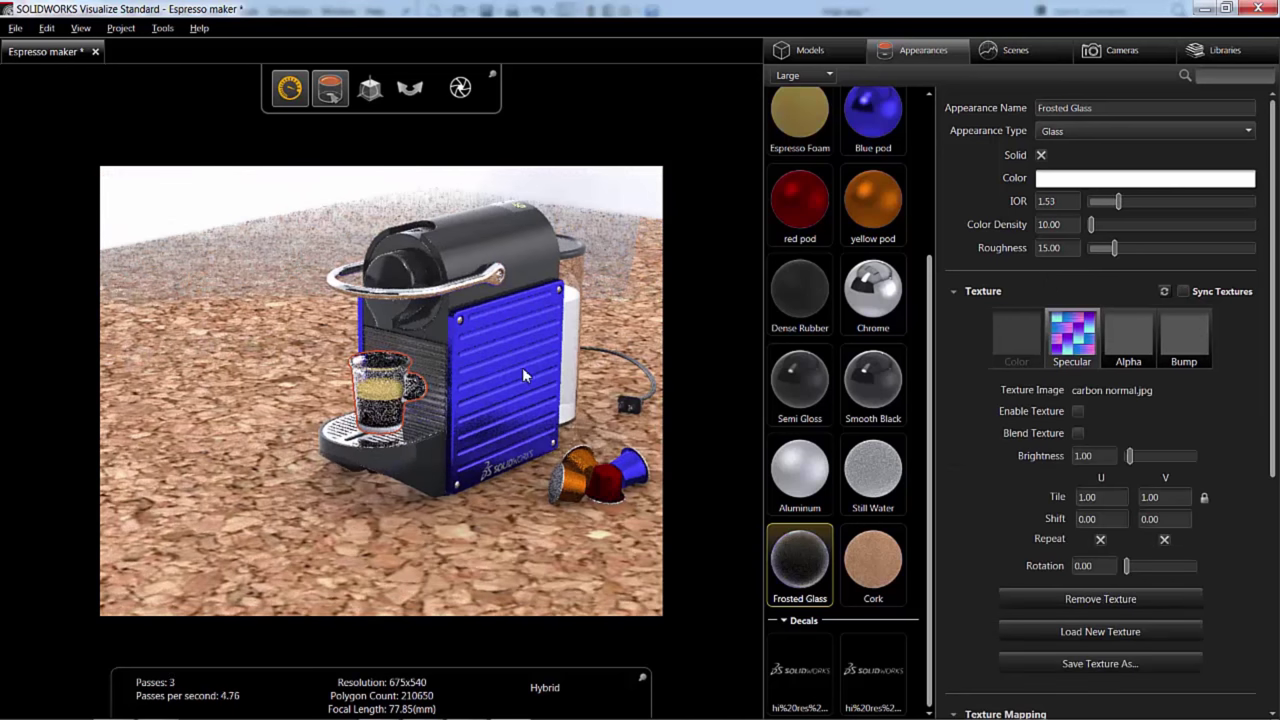
{"action": "scroll", "coordinate": [573, 370], "scroll_direction": "up", "scroll_amount": 5}
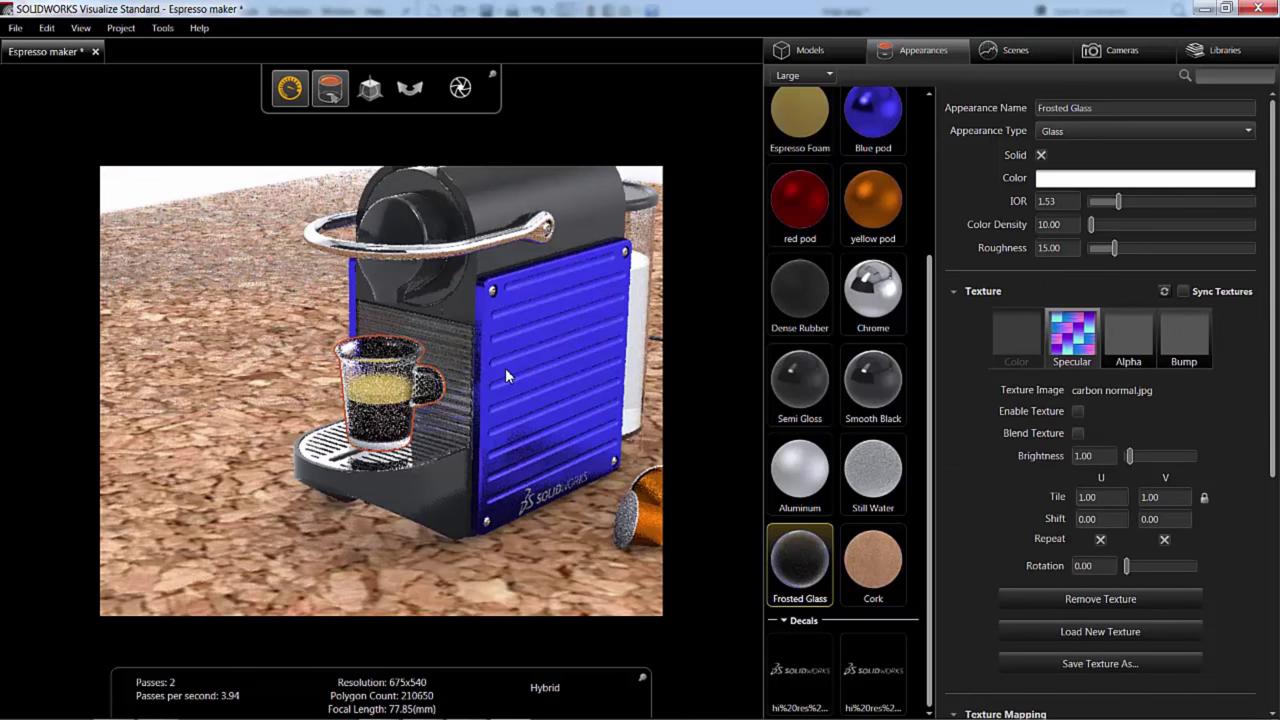
{"action": "left_click", "coordinate": [534, 367]}
{"action": "left_click_drag", "start_coordinate": [534, 367], "coordinate": [445, 380]}
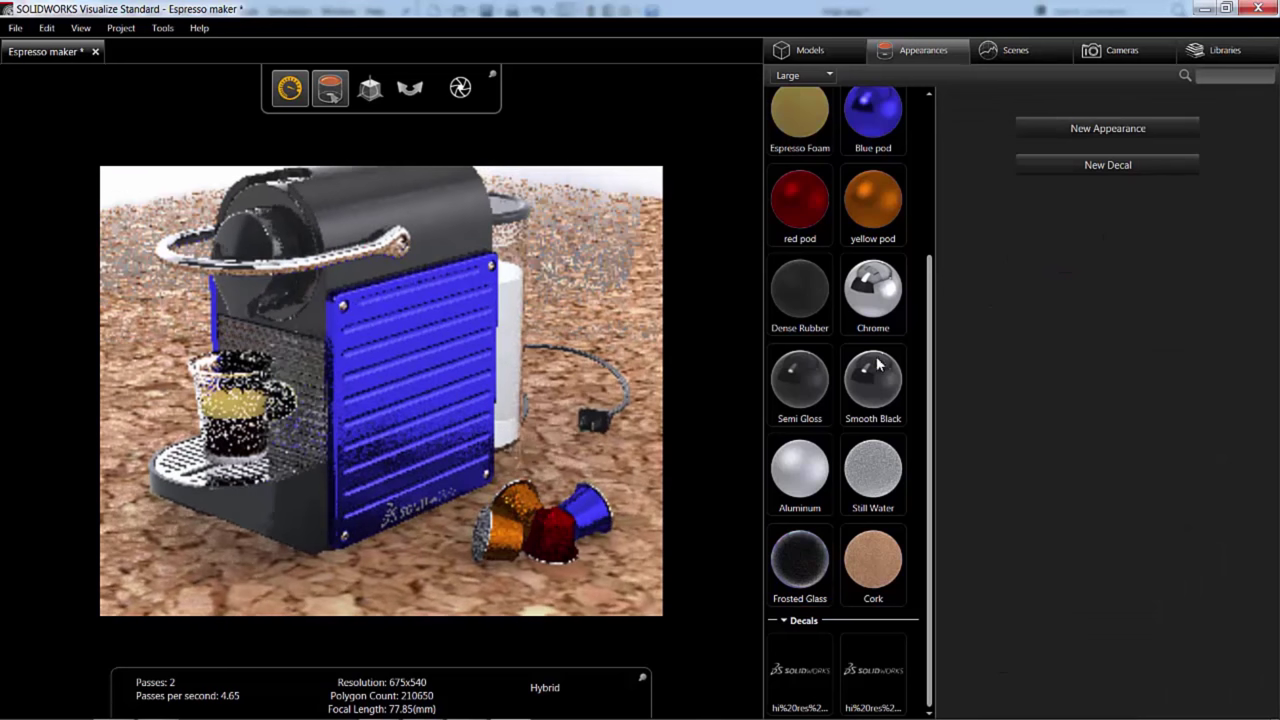
Step: Apply the red pod metal to the ribbed side panel and lower its roughness to 14.34
{"action": "left_click_drag", "start_coordinate": [820, 203], "coordinate": [378, 306]}
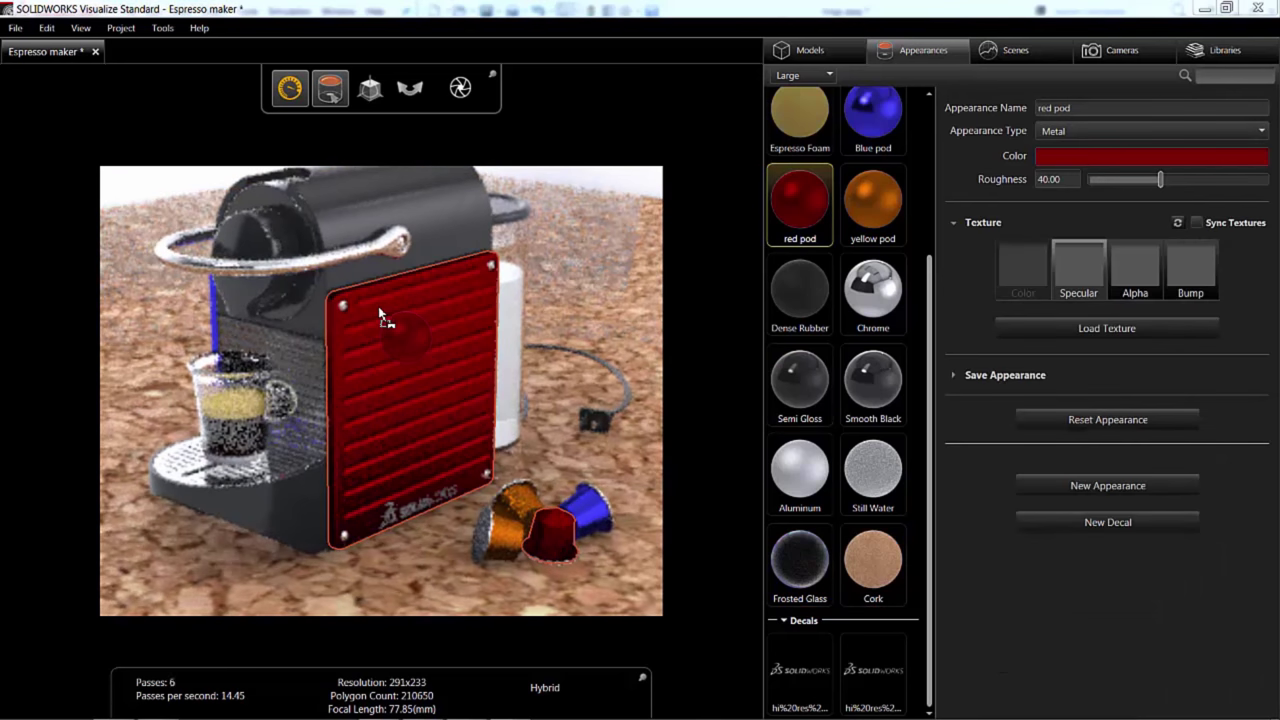
{"action": "left_click_drag", "start_coordinate": [450, 515], "coordinate": [705, 390]}
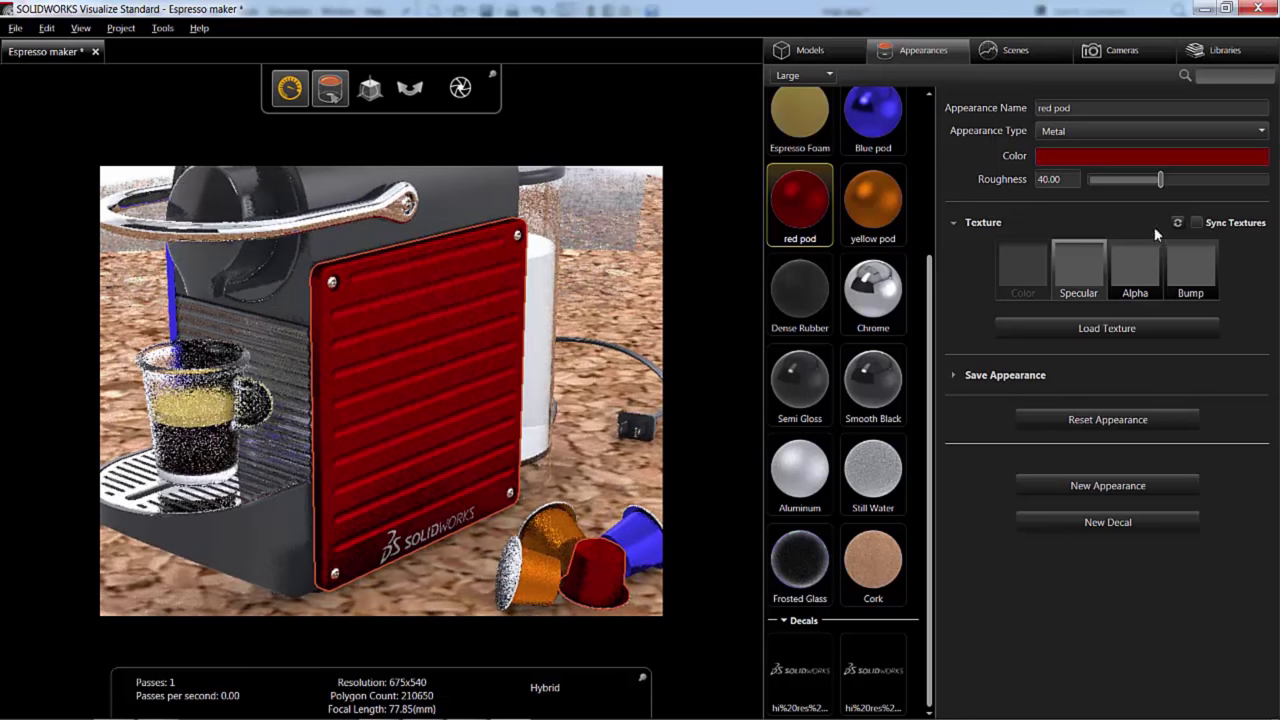
{"action": "left_click_drag", "start_coordinate": [1146, 181], "coordinate": [1100, 178]}
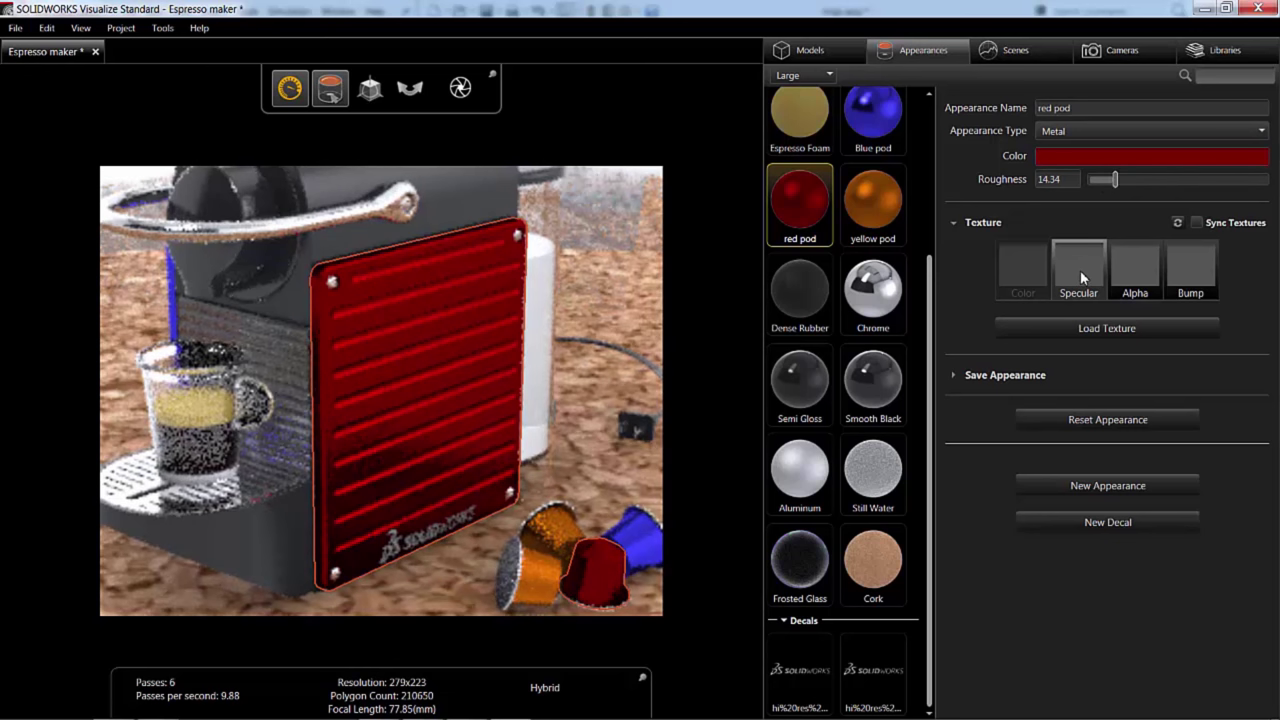
Step: Load Carbon Fiber.jpg as the red pod specular texture and lower Tile U for a larger weave
{"action": "left_click", "coordinate": [1082, 270]}
{"action": "left_click", "coordinate": [1082, 325]}
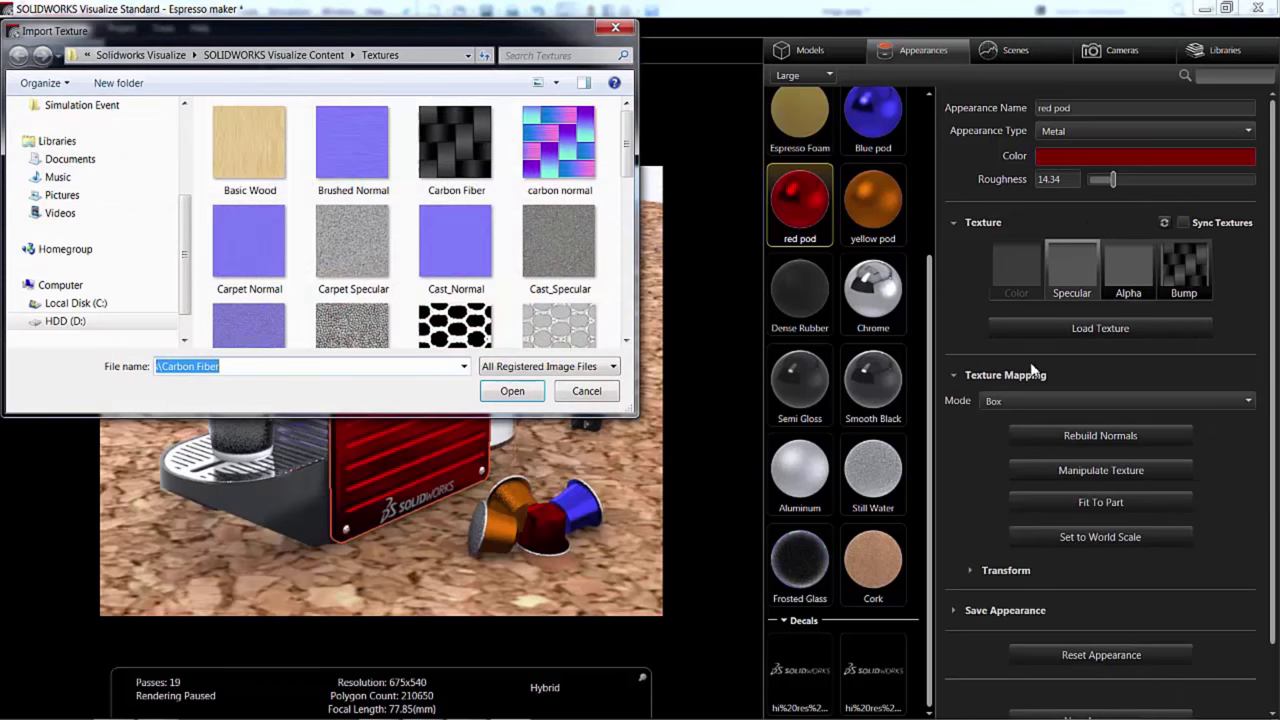
{"action": "left_click", "coordinate": [455, 145]}
{"action": "left_click", "coordinate": [512, 391]}
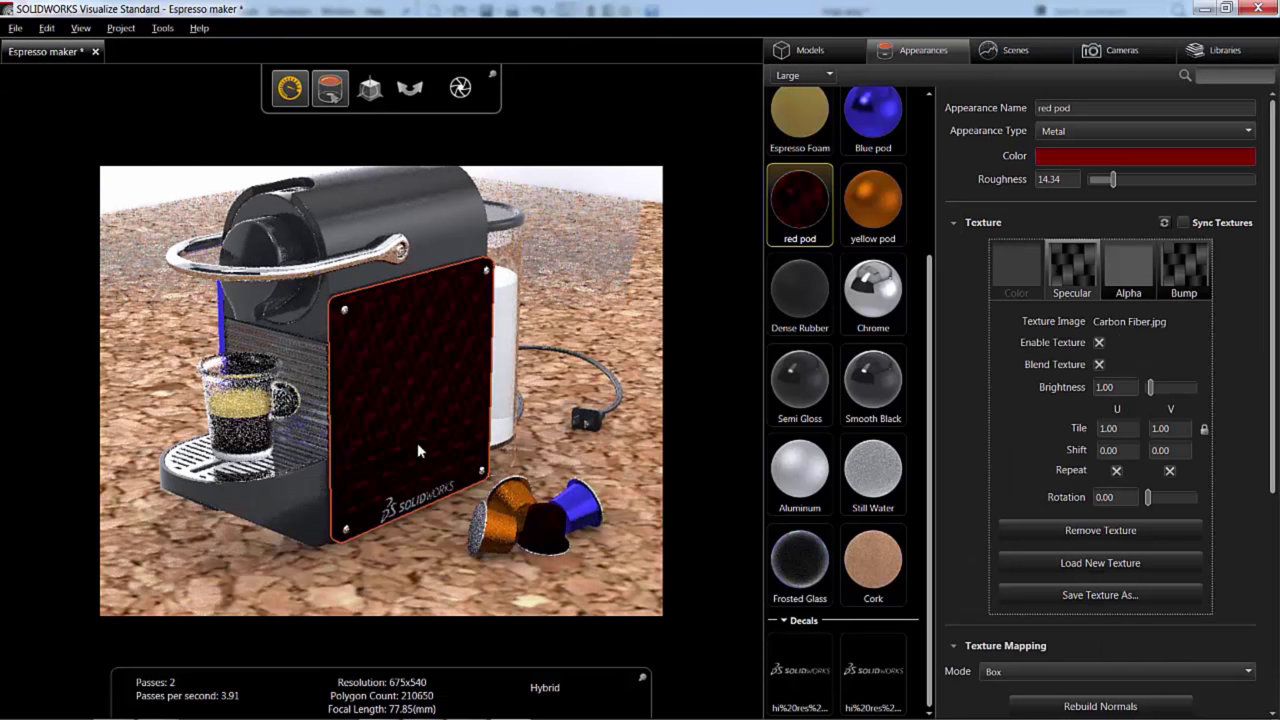
{"action": "scroll", "coordinate": [496, 378], "scroll_direction": "up", "scroll_amount": 10}
{"action": "scroll", "coordinate": [497, 386], "scroll_direction": "down", "scroll_amount": 5}
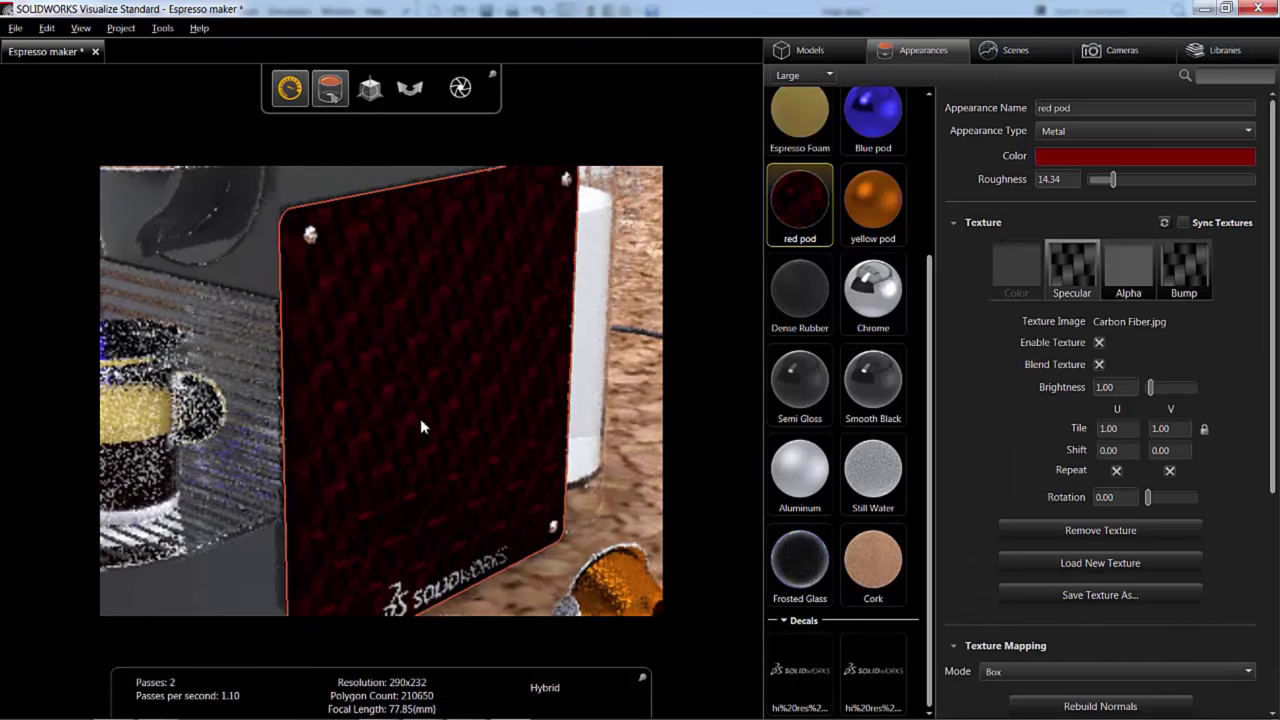
{"action": "scroll", "coordinate": [432, 418], "scroll_direction": "up", "scroll_amount": 1}
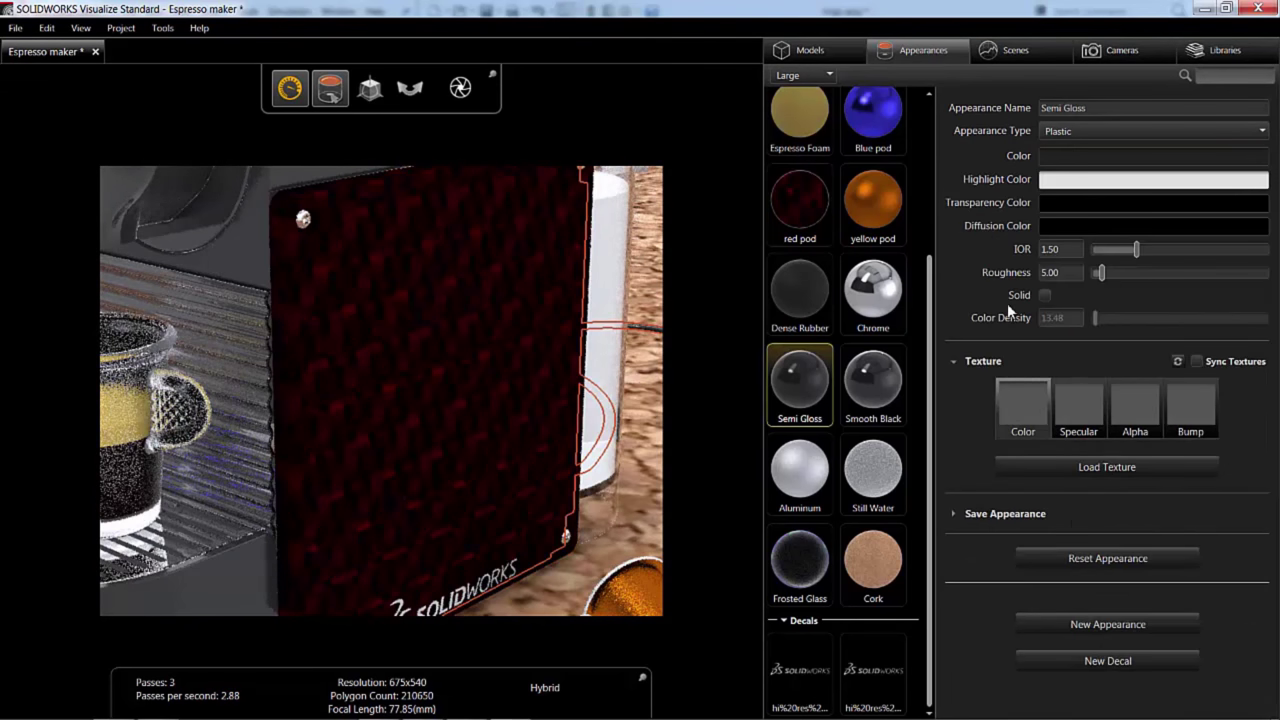
{"action": "left_click", "coordinate": [532, 310]}
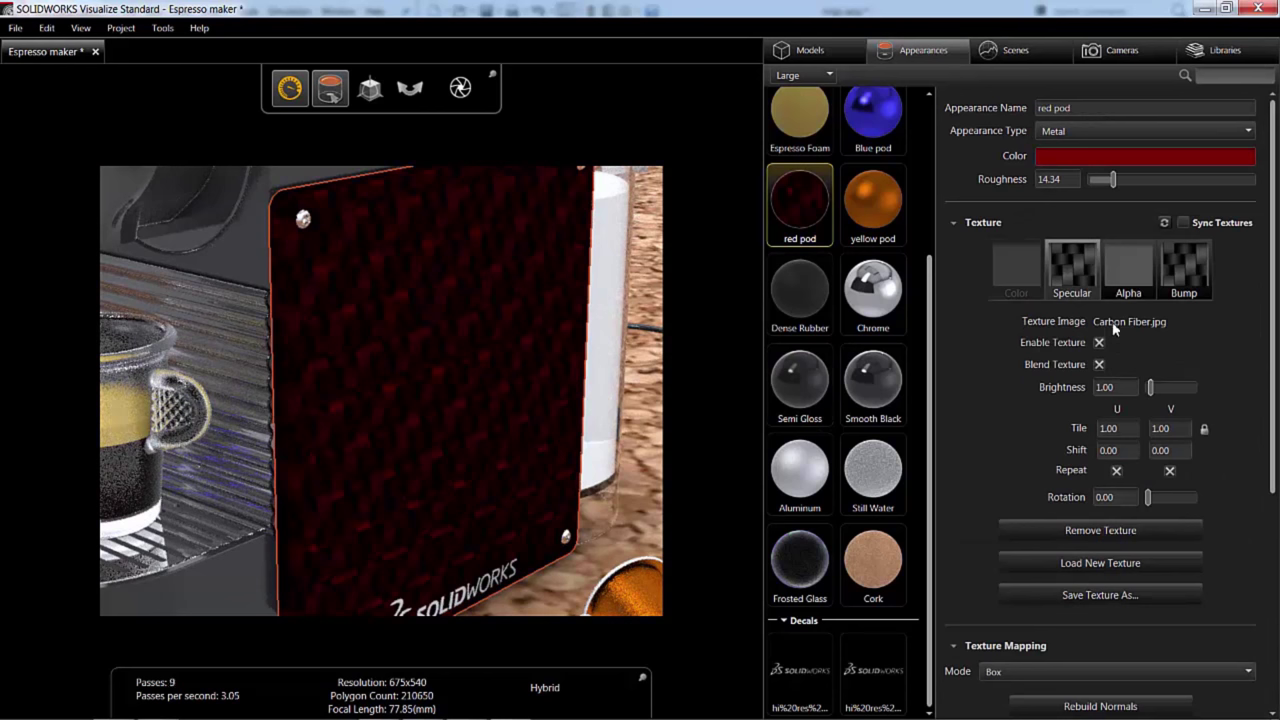
{"action": "left_click_drag", "start_coordinate": [1118, 428], "coordinate": [1146, 428]}
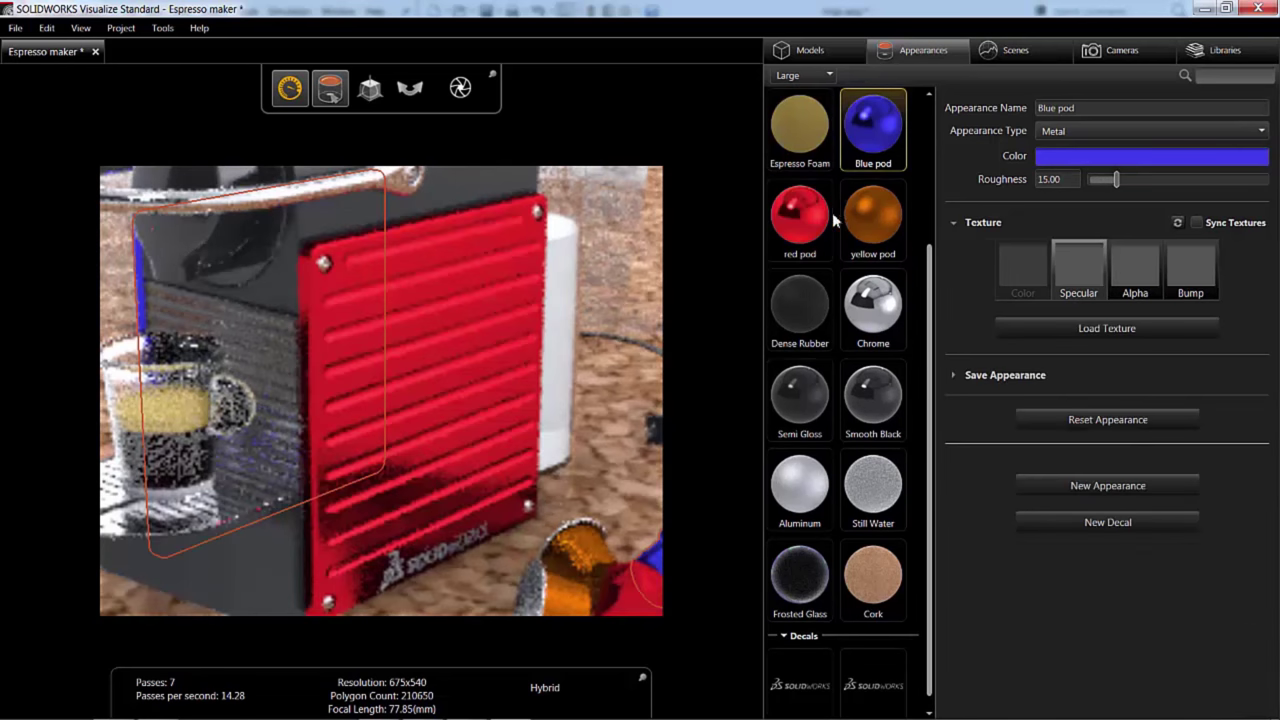
Step: Replace the side panel's red metal with the Blue pod appearance
{"action": "left_click_drag", "start_coordinate": [873, 125], "coordinate": [430, 380]}
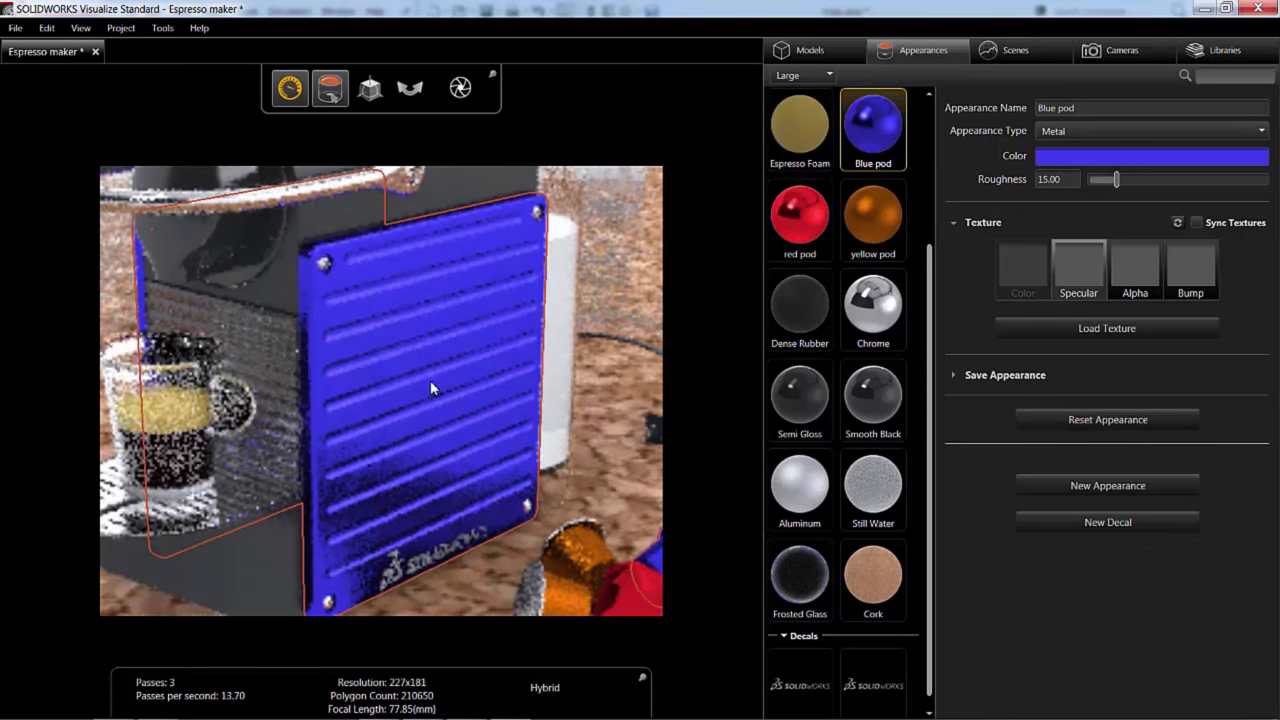
{"action": "left_click", "coordinate": [614, 346]}
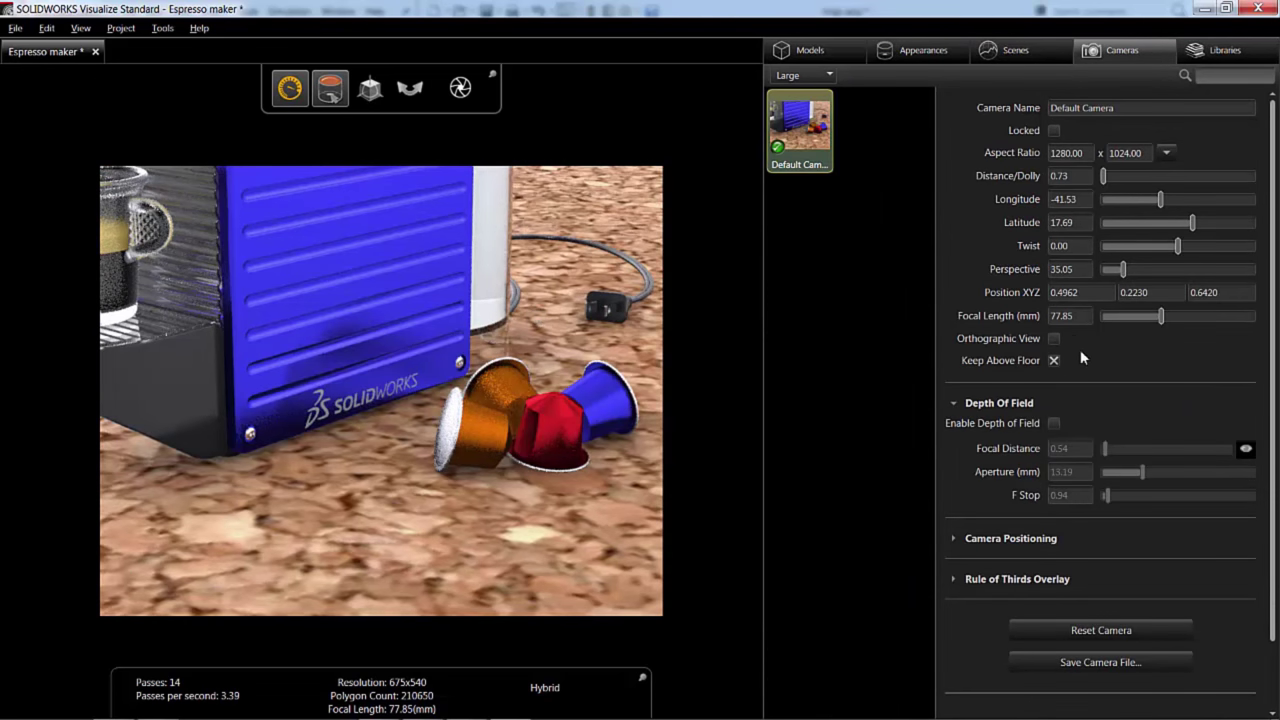
Step: Enable depth of field focused on the blue side panel at 0.70 and adjust the F Stop
{"action": "left_click", "coordinate": [1052, 424]}
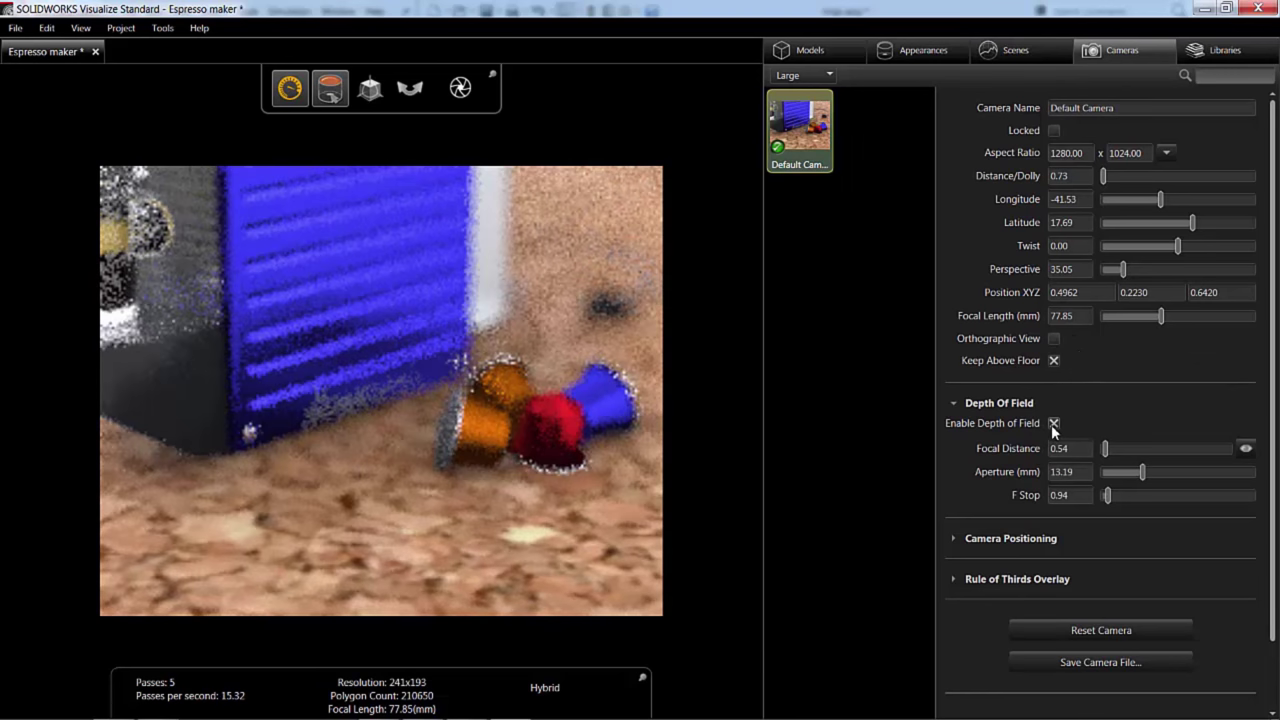
{"action": "left_click", "coordinate": [1245, 448]}
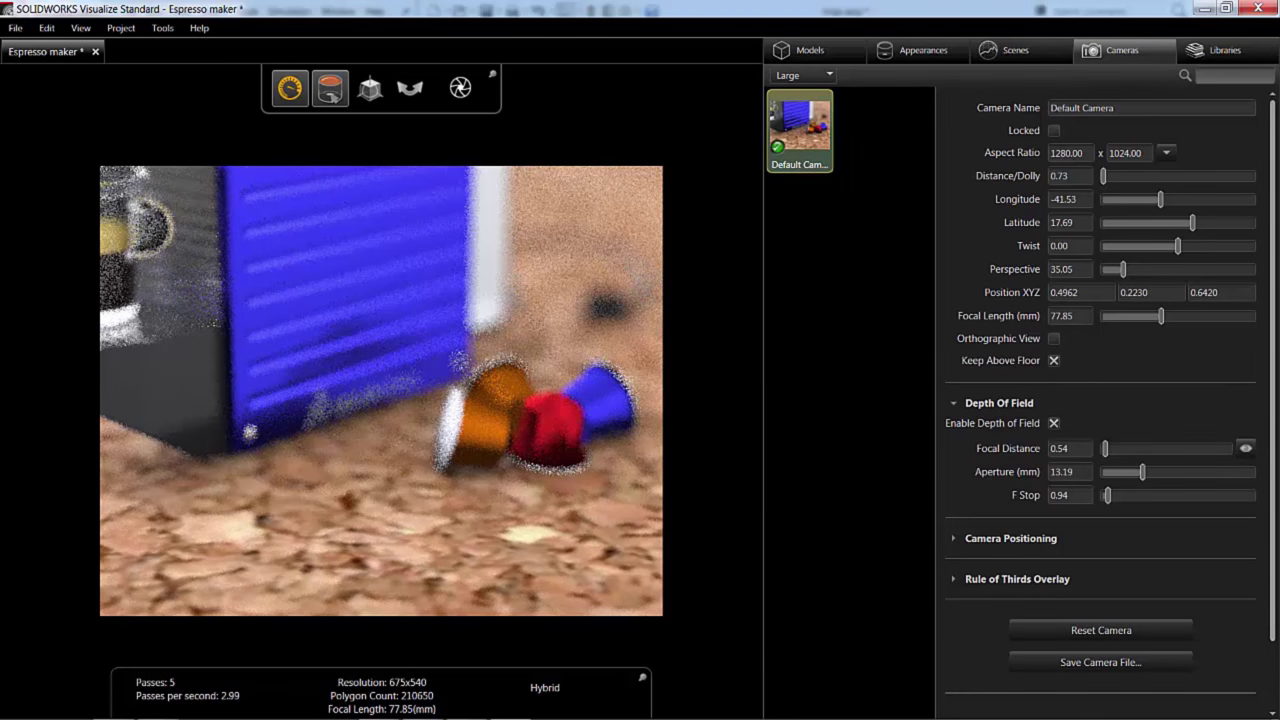
{"action": "left_click", "coordinate": [360, 384]}
{"action": "left_click", "coordinate": [358, 388]}
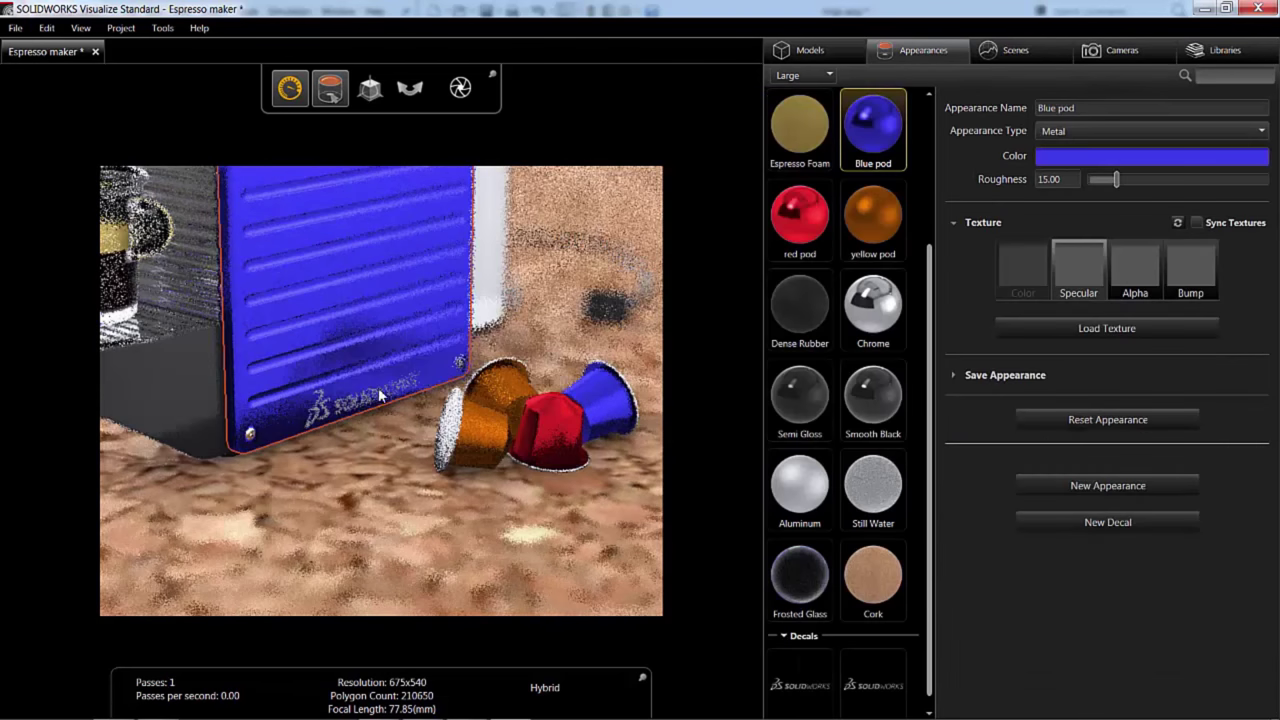
{"action": "left_click", "coordinate": [1112, 49]}
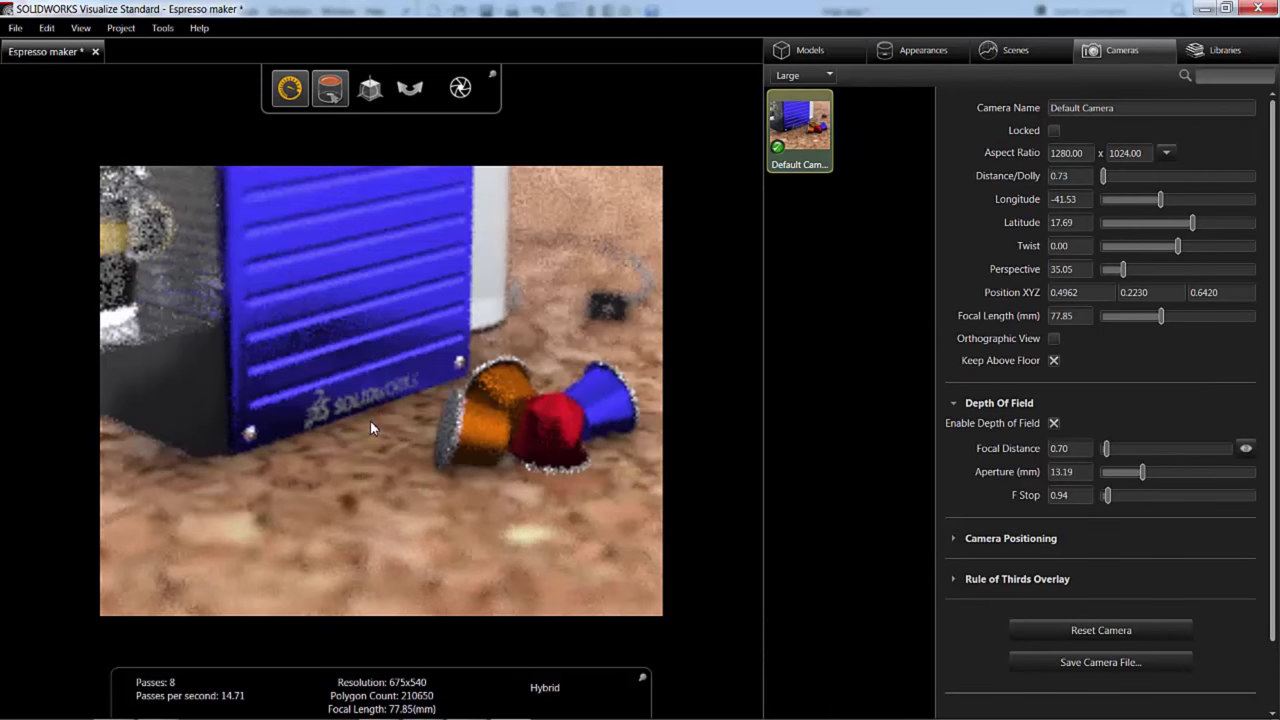
{"action": "left_click", "coordinate": [370, 422]}
{"action": "key", "text": "Escape"}
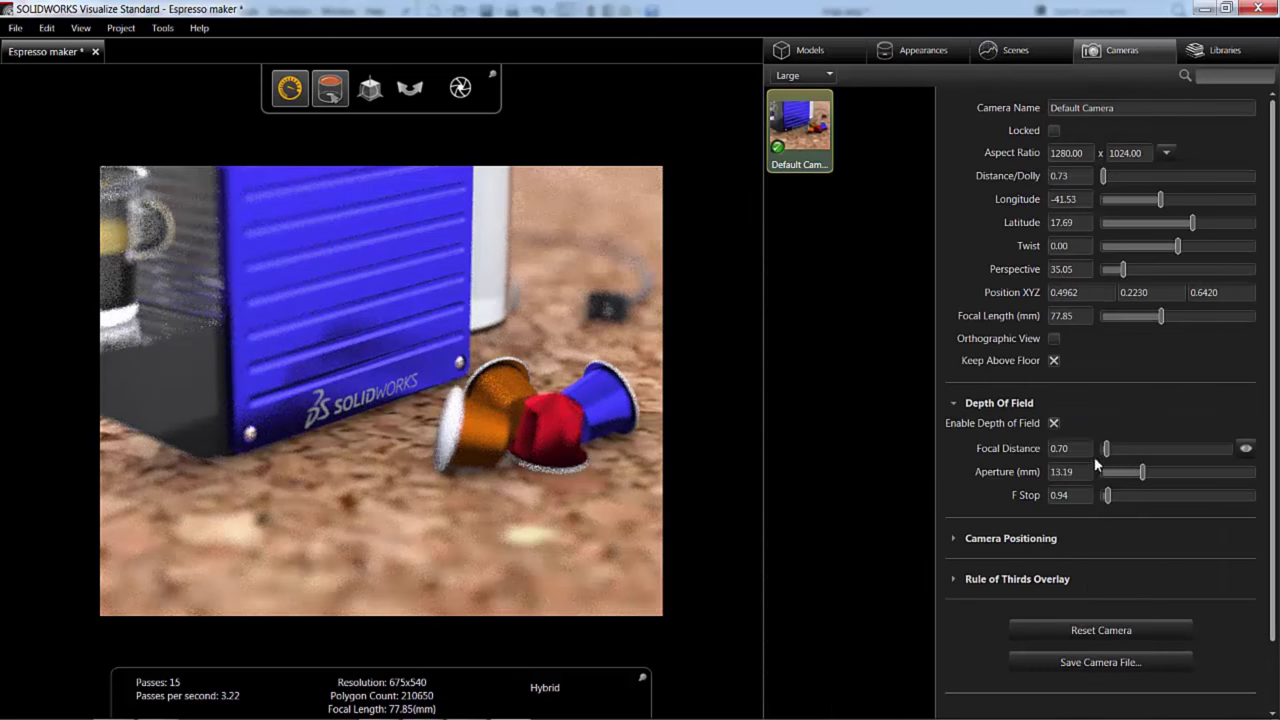
{"action": "left_click_drag", "start_coordinate": [1108, 490], "coordinate": [1068, 498]}
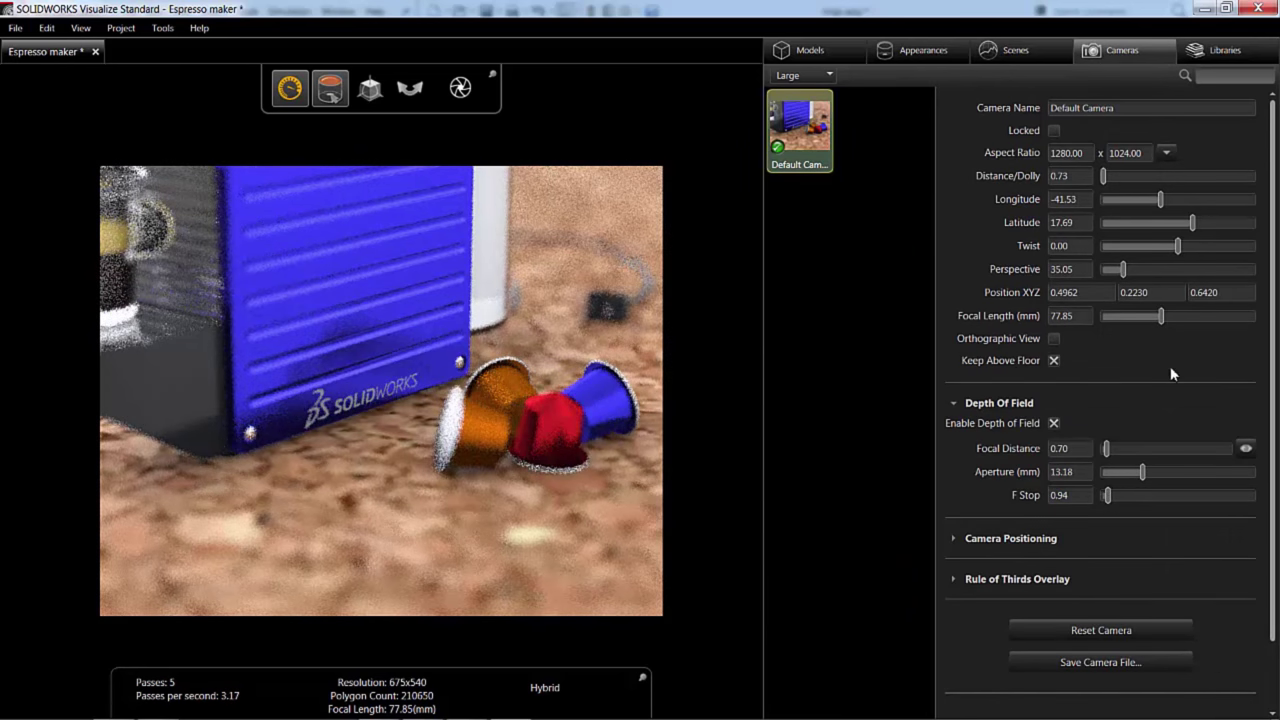